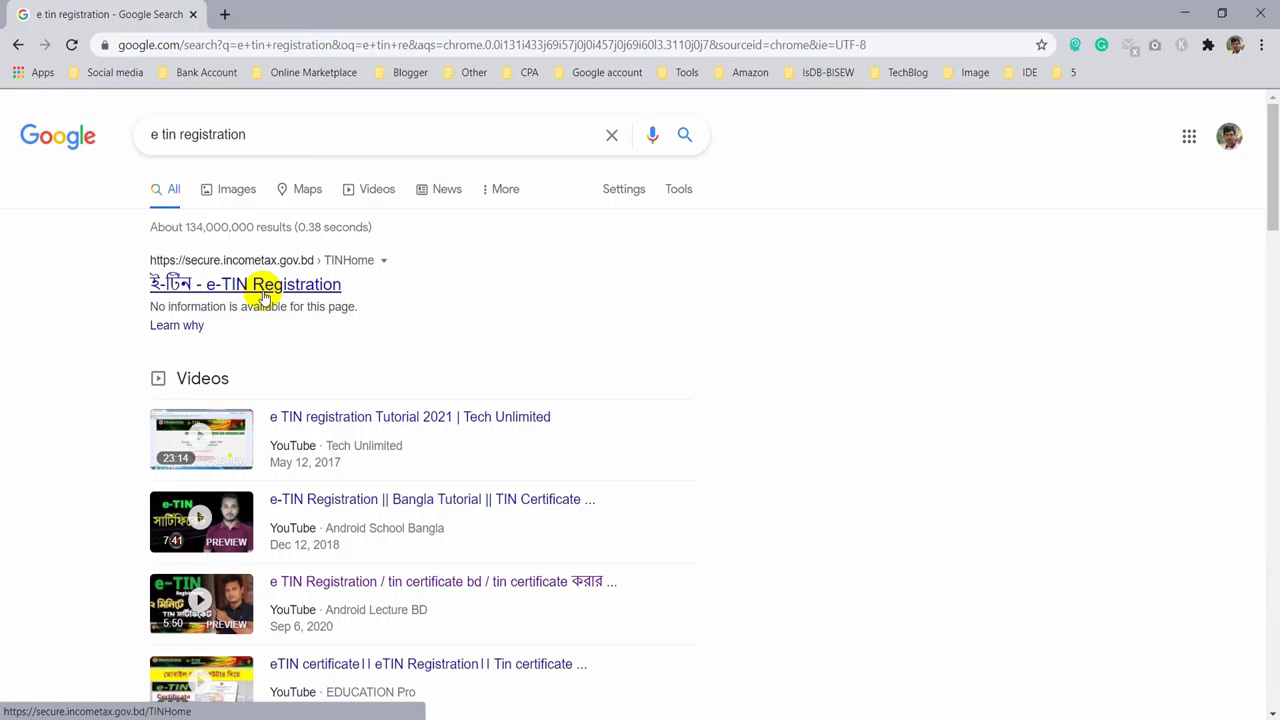
# - Open the e-TIN Registration website from the search results and go through its account registration form
pyautogui.click(264, 288)
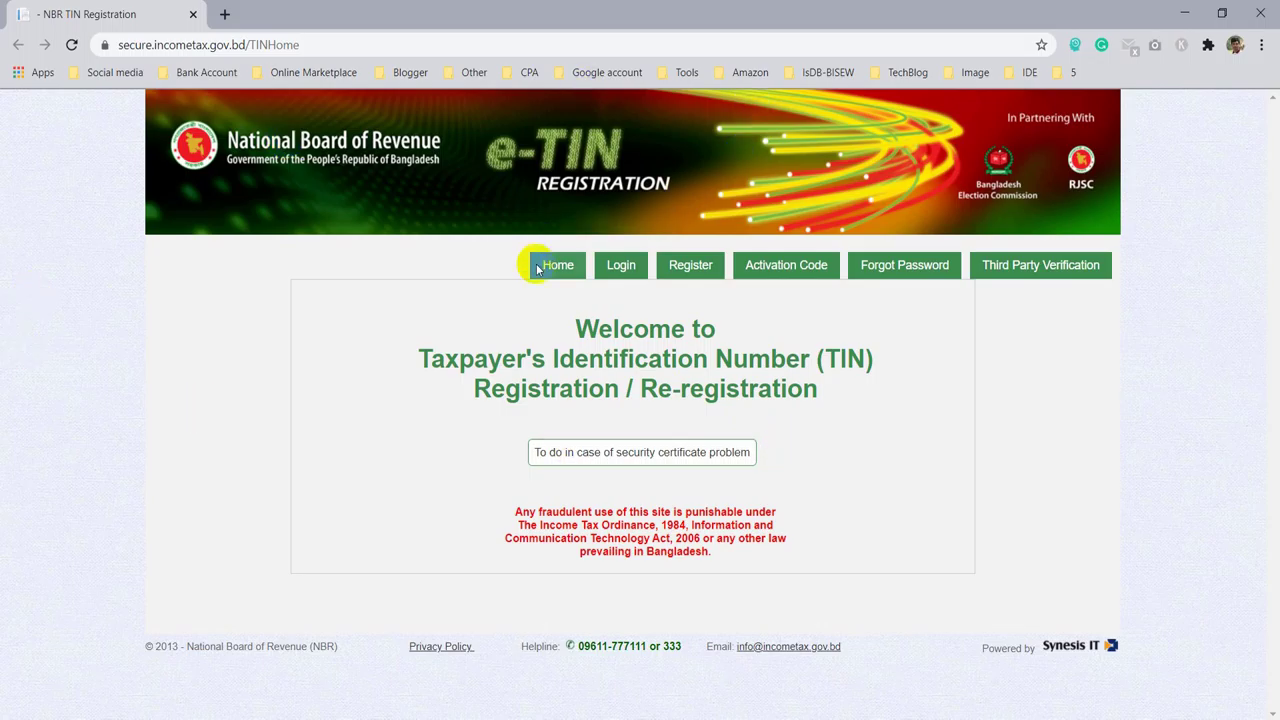
pyautogui.click(684, 268)
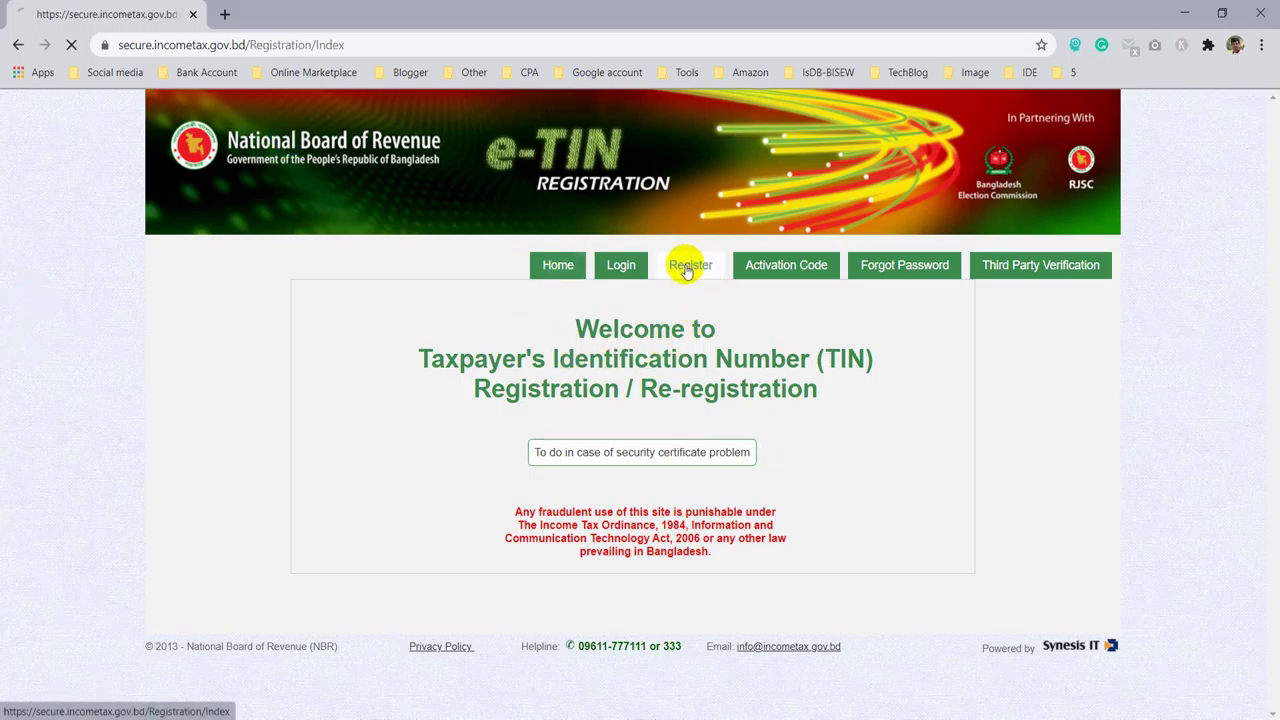
pyautogui.scroll(-2, 706, 340)
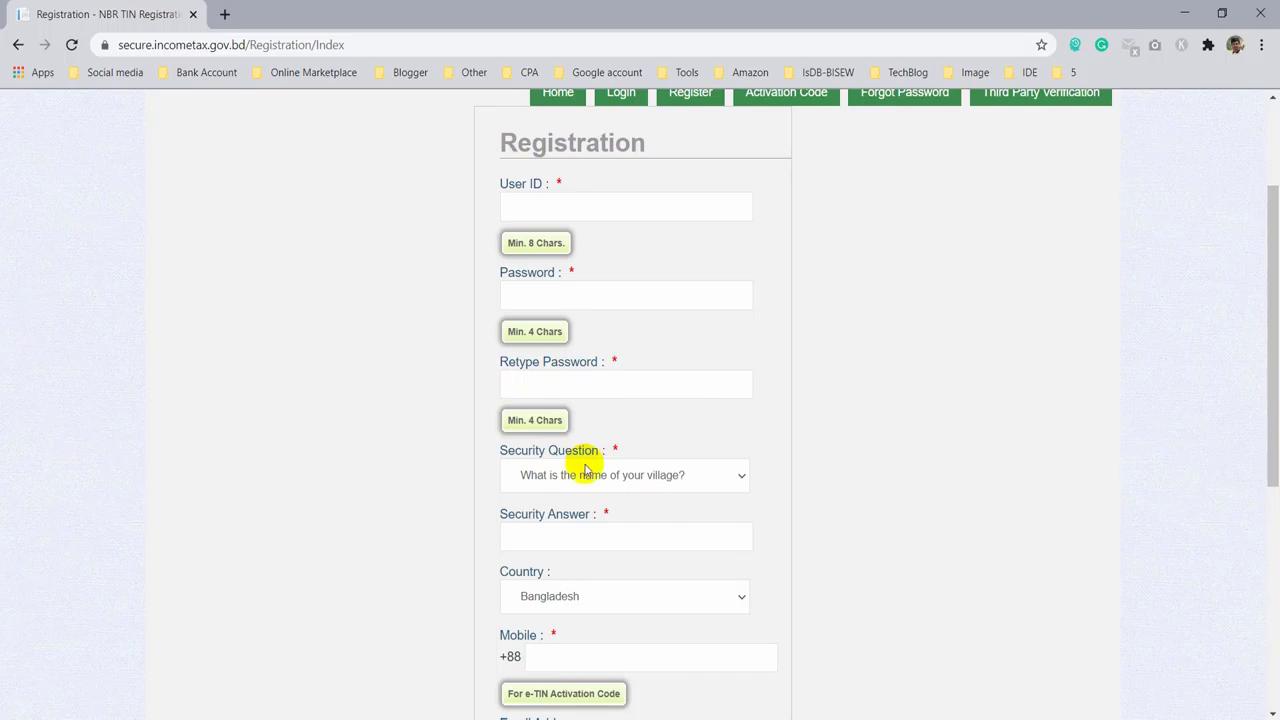
pyautogui.scroll(-1, 550, 518)
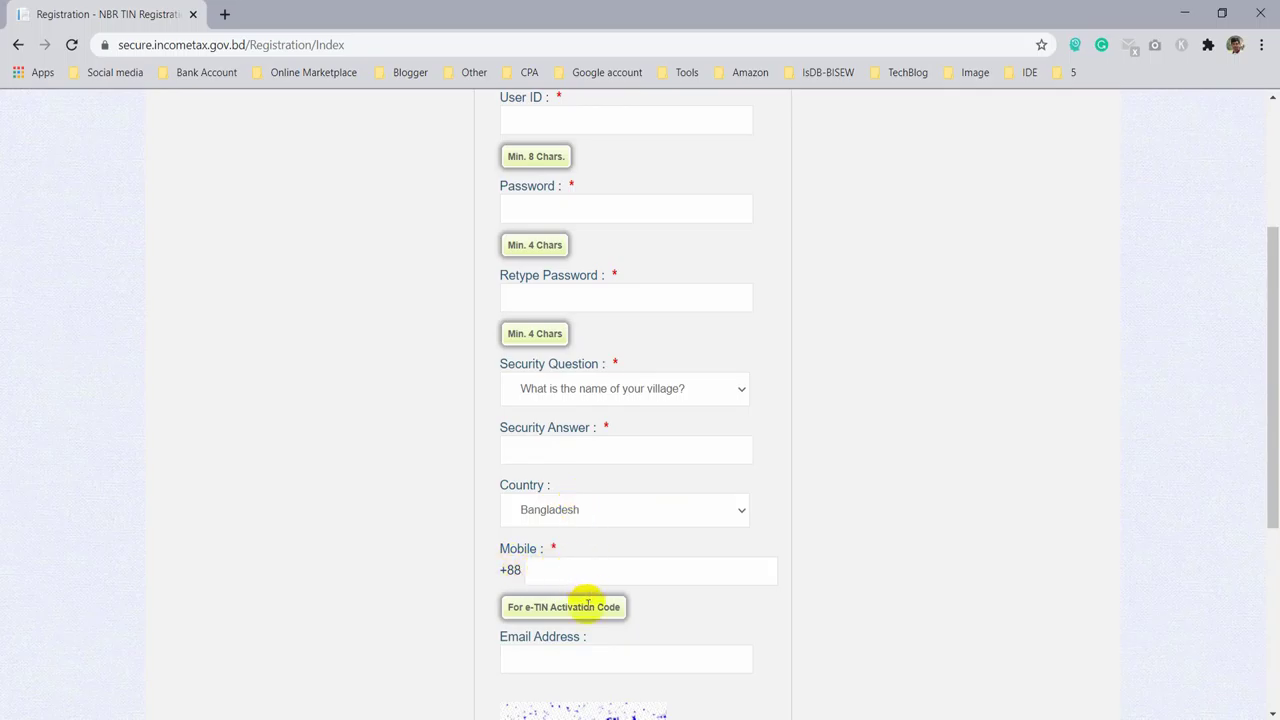
pyautogui.scroll(-1, 540, 610)
pyautogui.scroll(-1, 565, 569)
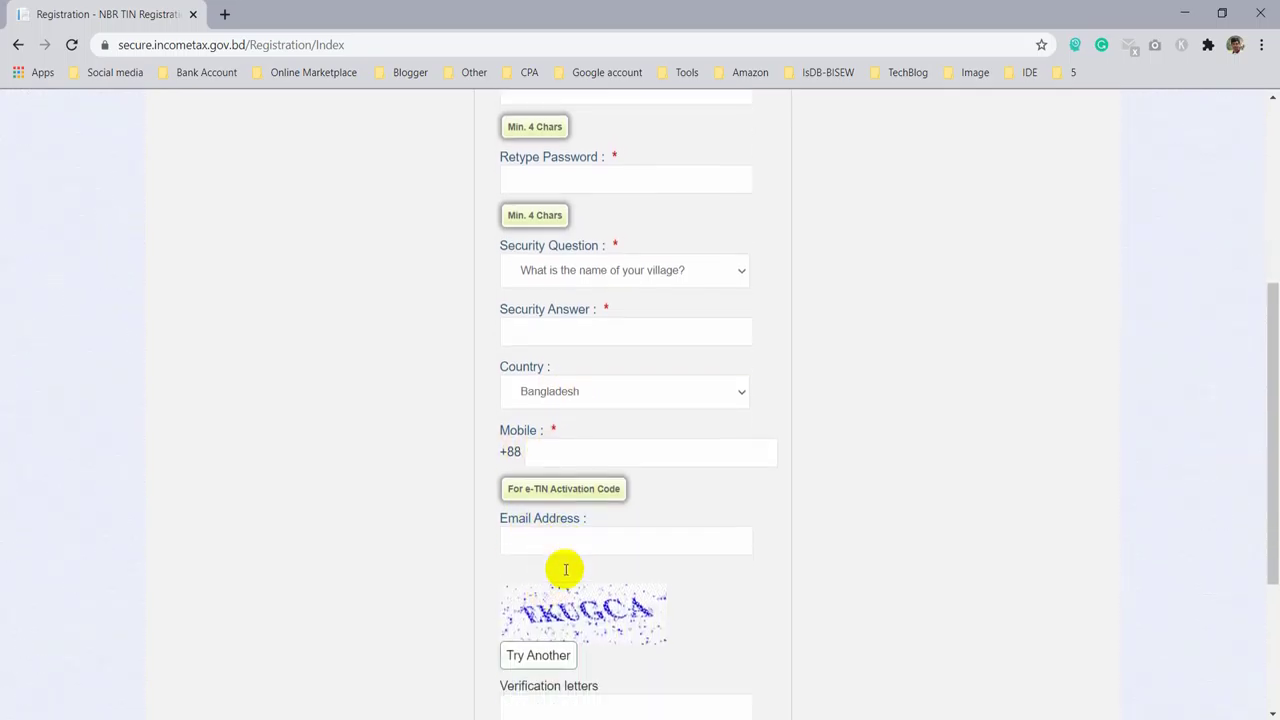
pyautogui.scroll(-2, 565, 569)
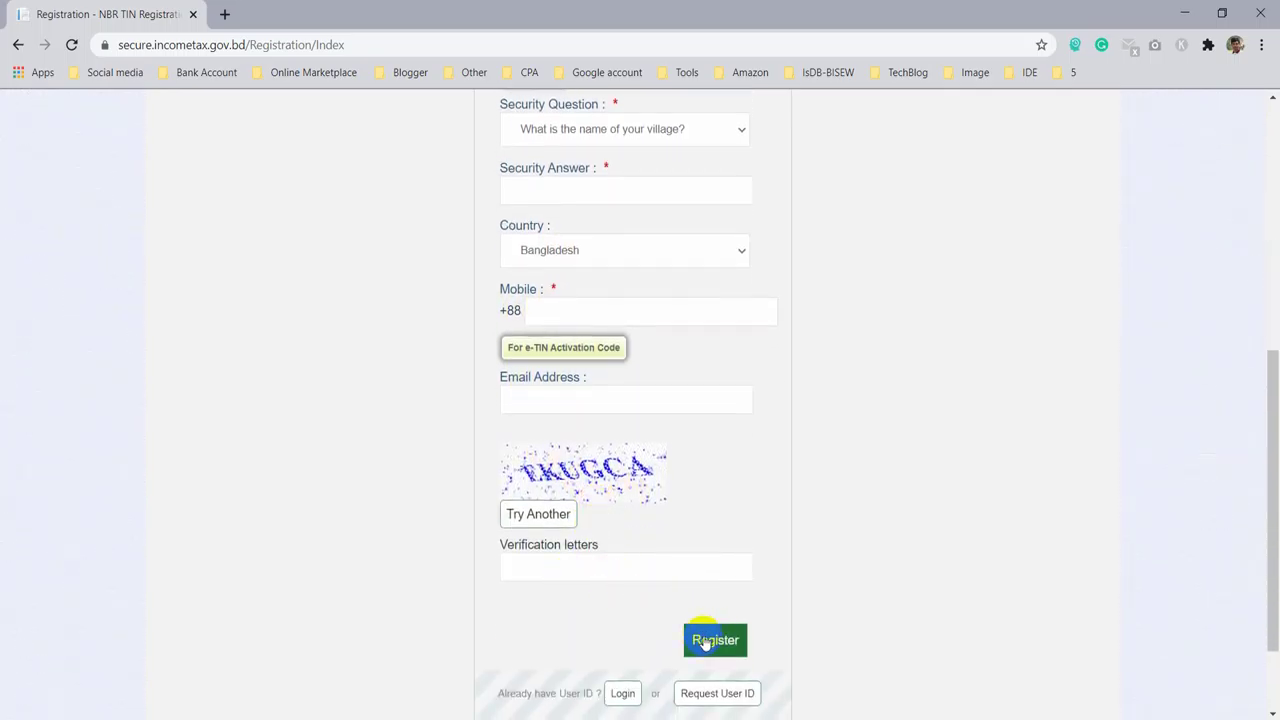
# - Complete the registration with a user ID, password, security answer, country Bangladesh, mobile number, email address and verification letters, and submit it
pyautogui.scroll(3, 640, 586)
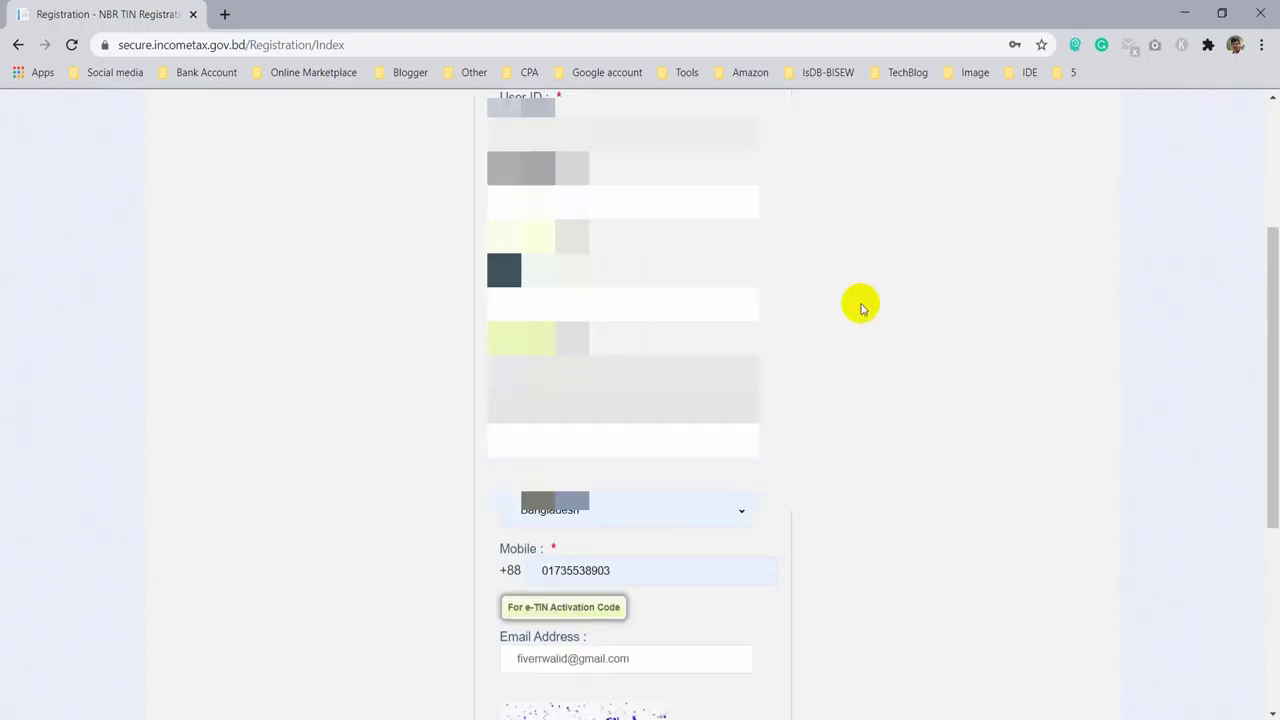
pyautogui.scroll(-1, 864, 290)
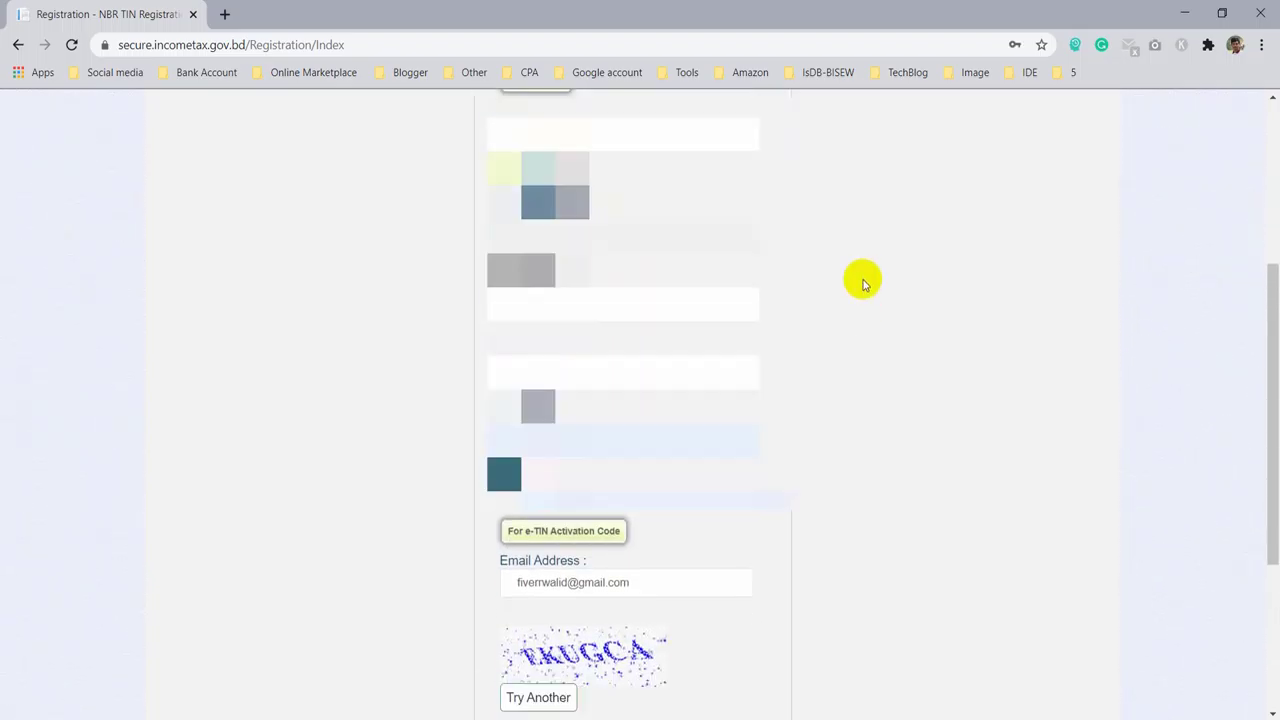
pyautogui.scroll(-2, 864, 284)
pyautogui.click(703, 647)
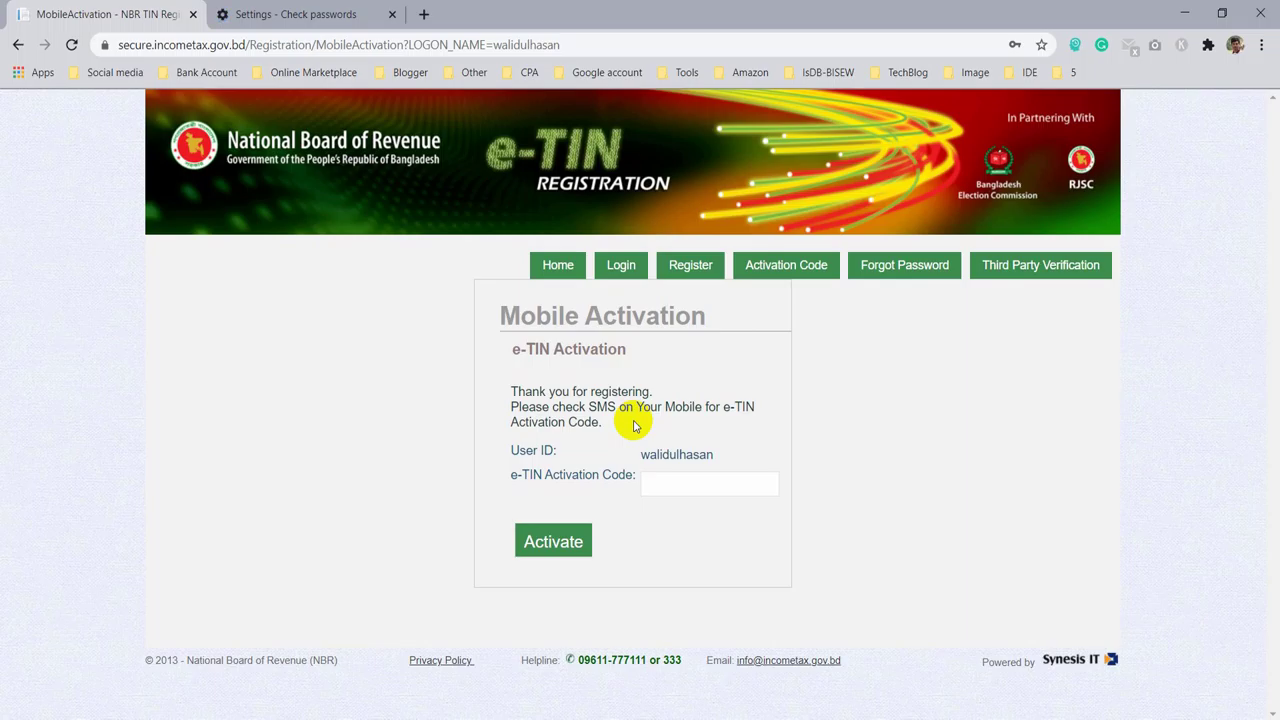
# - Enter the e-TIN activation code received by SMS and activate the account
pyautogui.click(674, 482)
pyautogui.hotkey('ctrl', 'v')
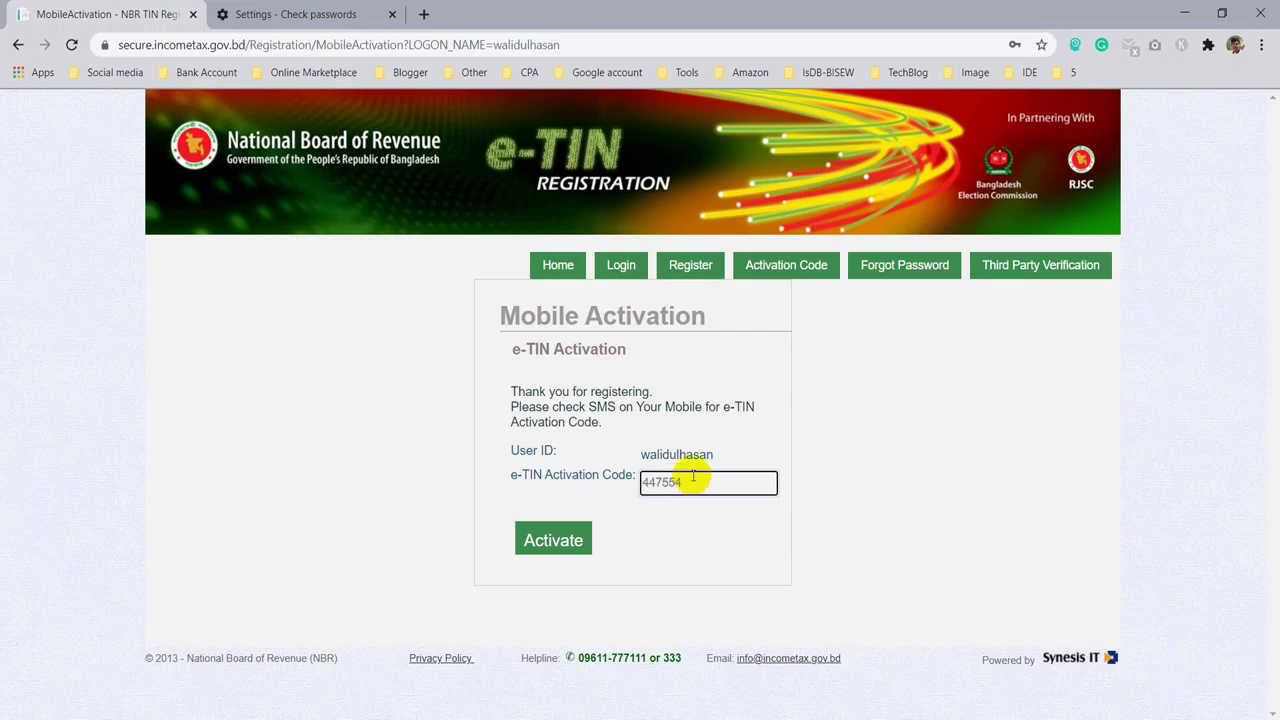
pyautogui.click(556, 542)
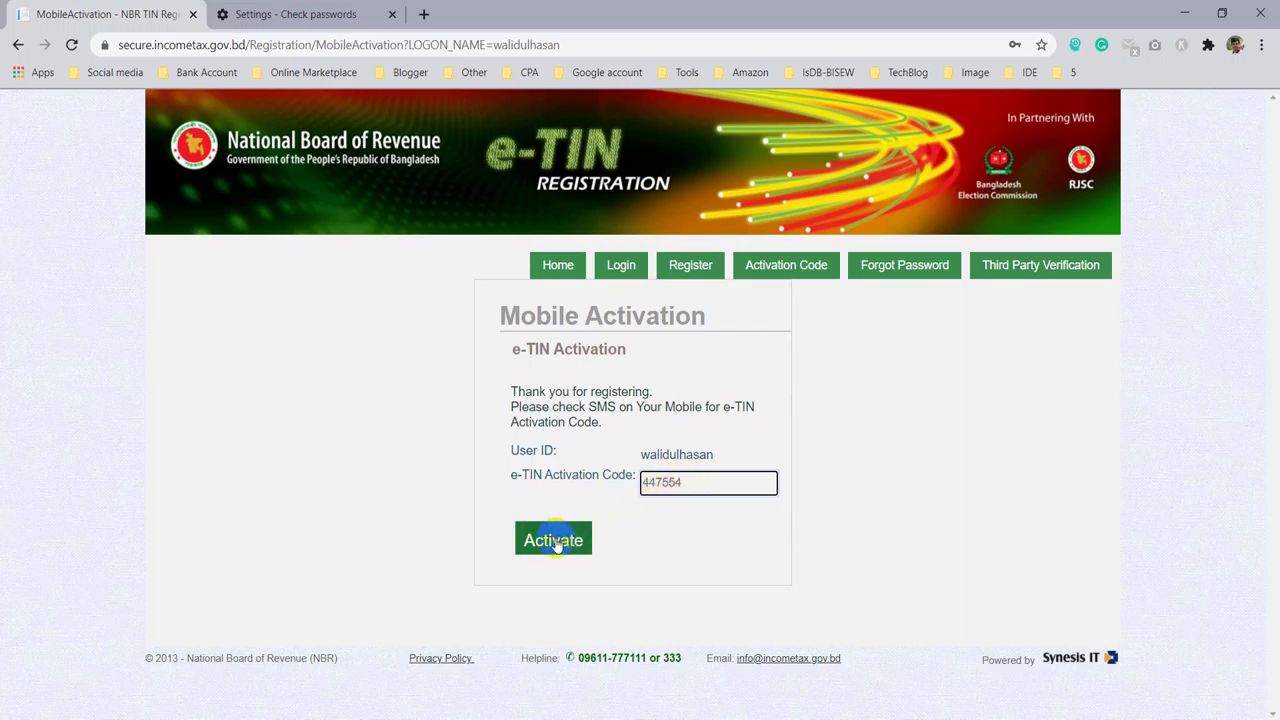
pyautogui.click(556, 542)
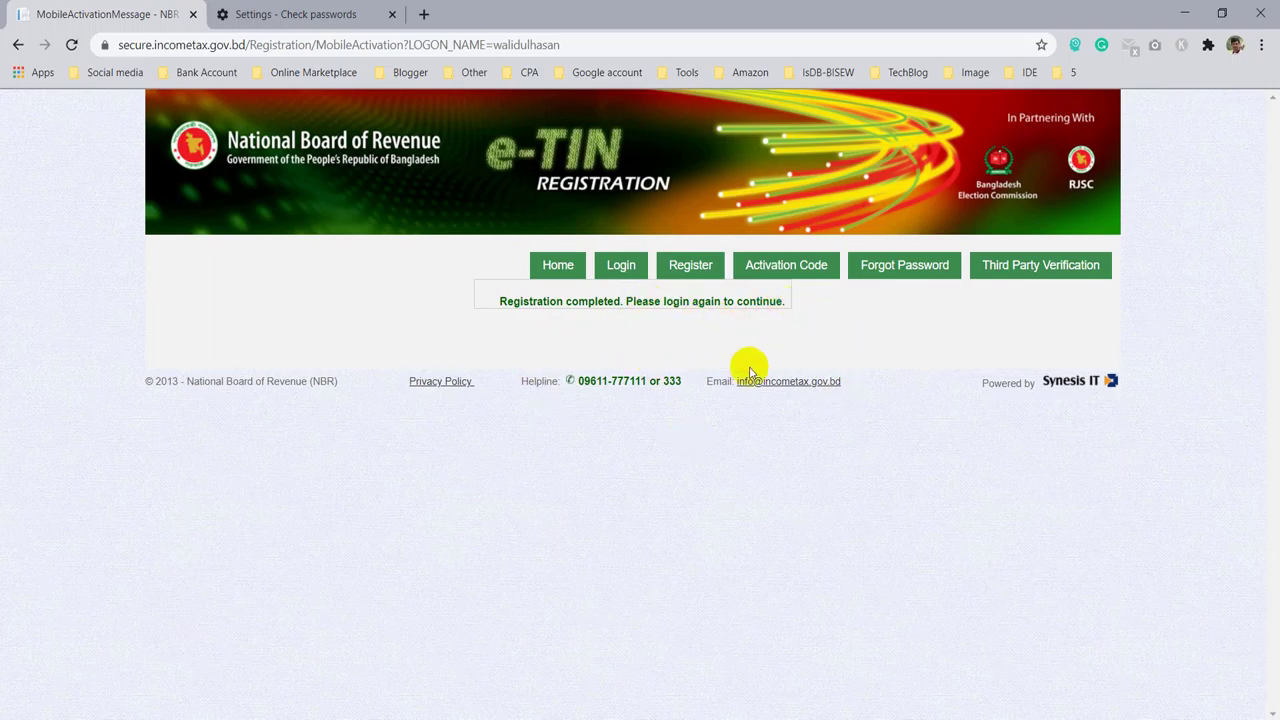
# - Log in with the new account's user ID and password, and open the TIN registration application
pyautogui.click(621, 266)
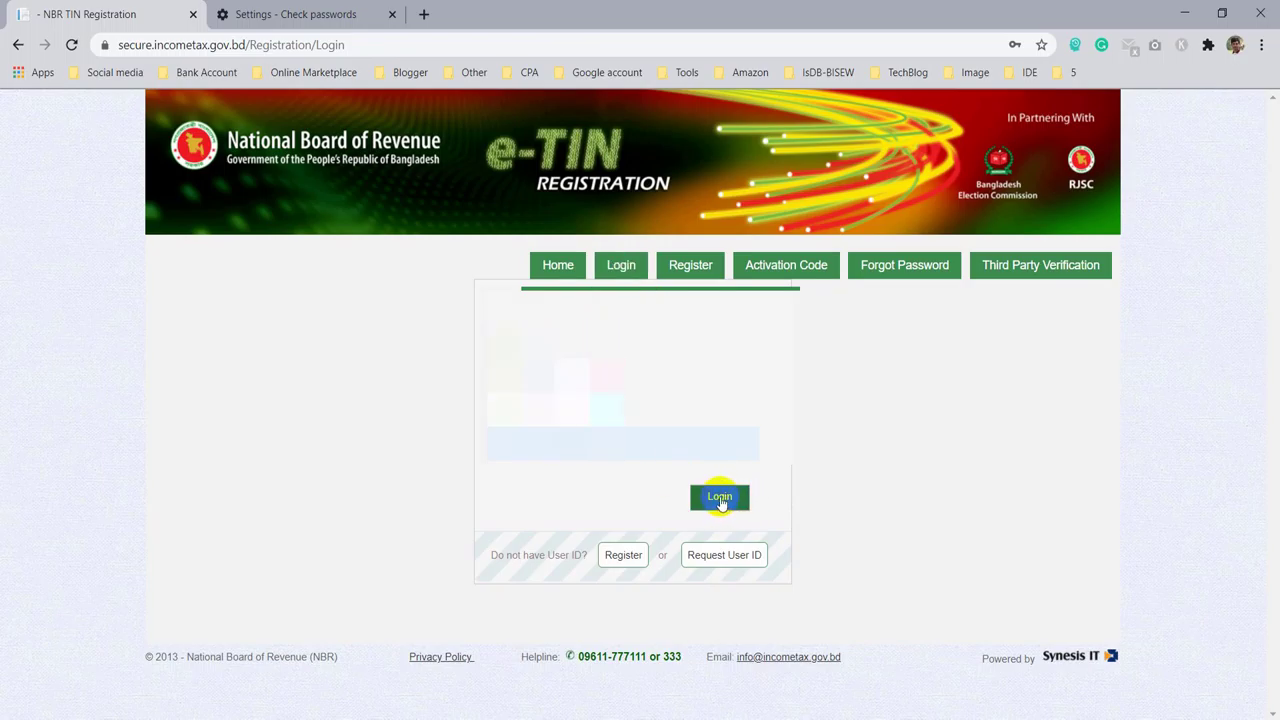
pyautogui.click(720, 500)
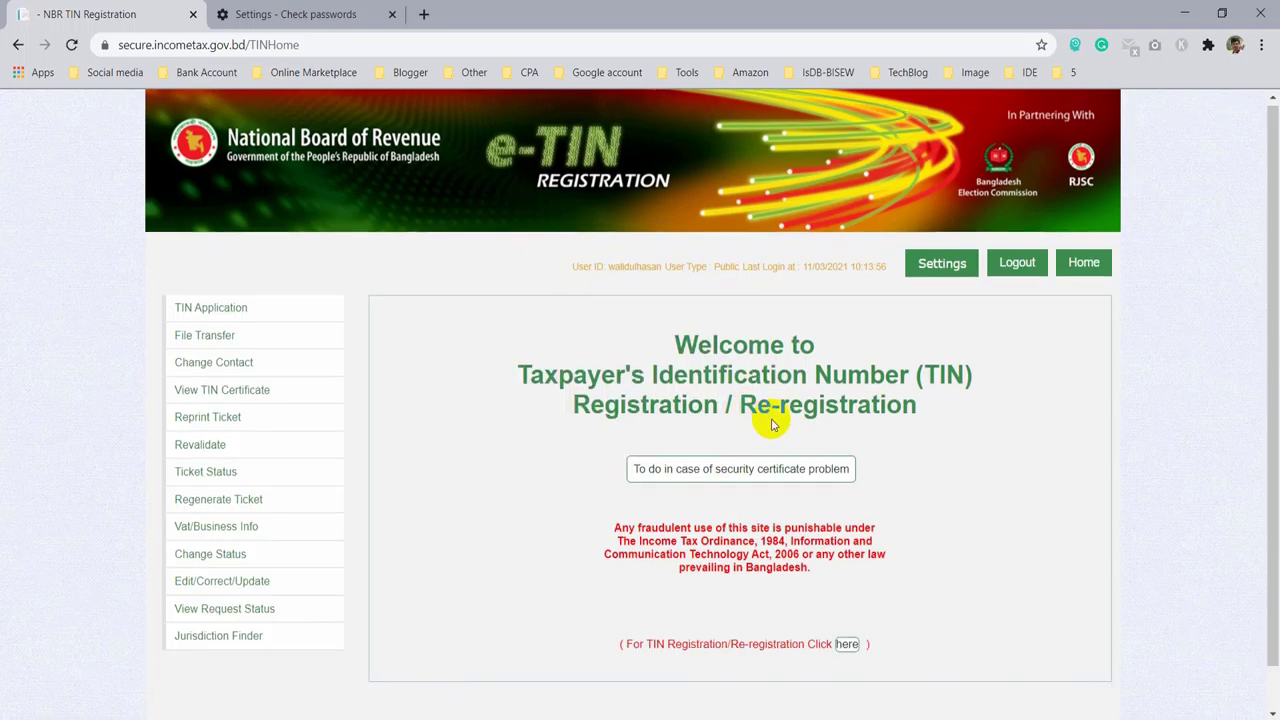
pyautogui.scroll(-1, 766, 420)
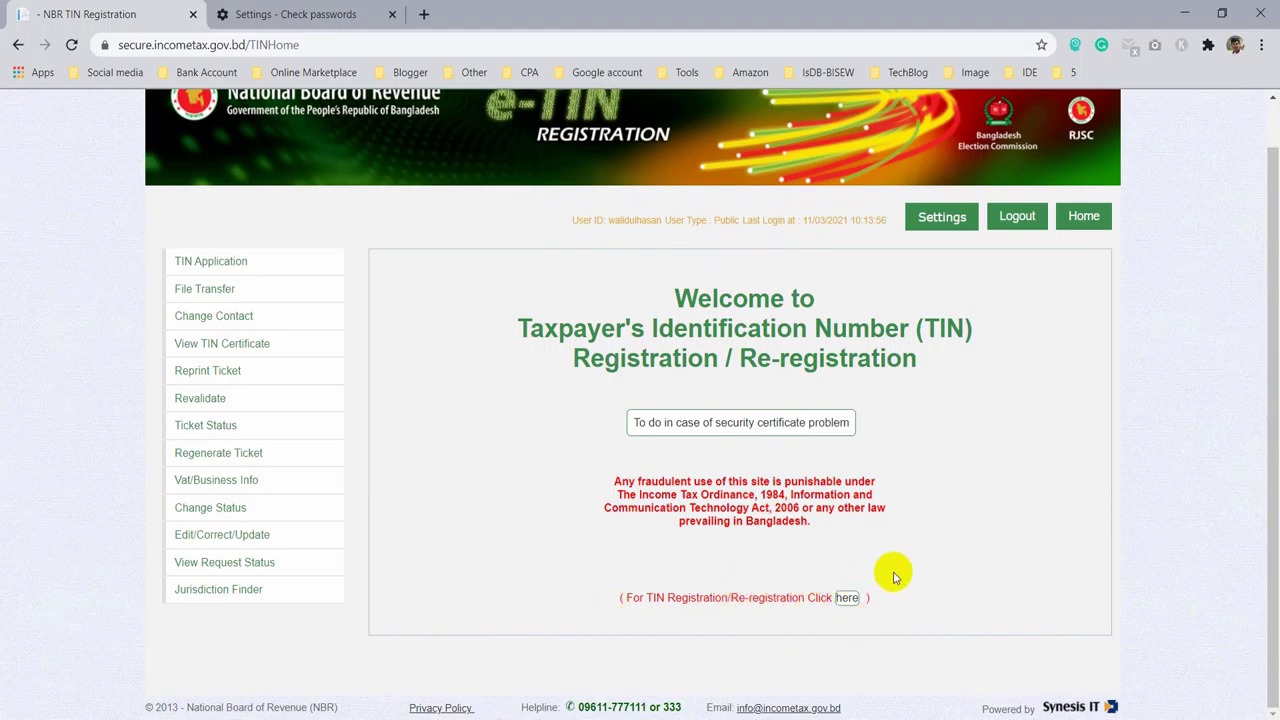
pyautogui.click(848, 600)
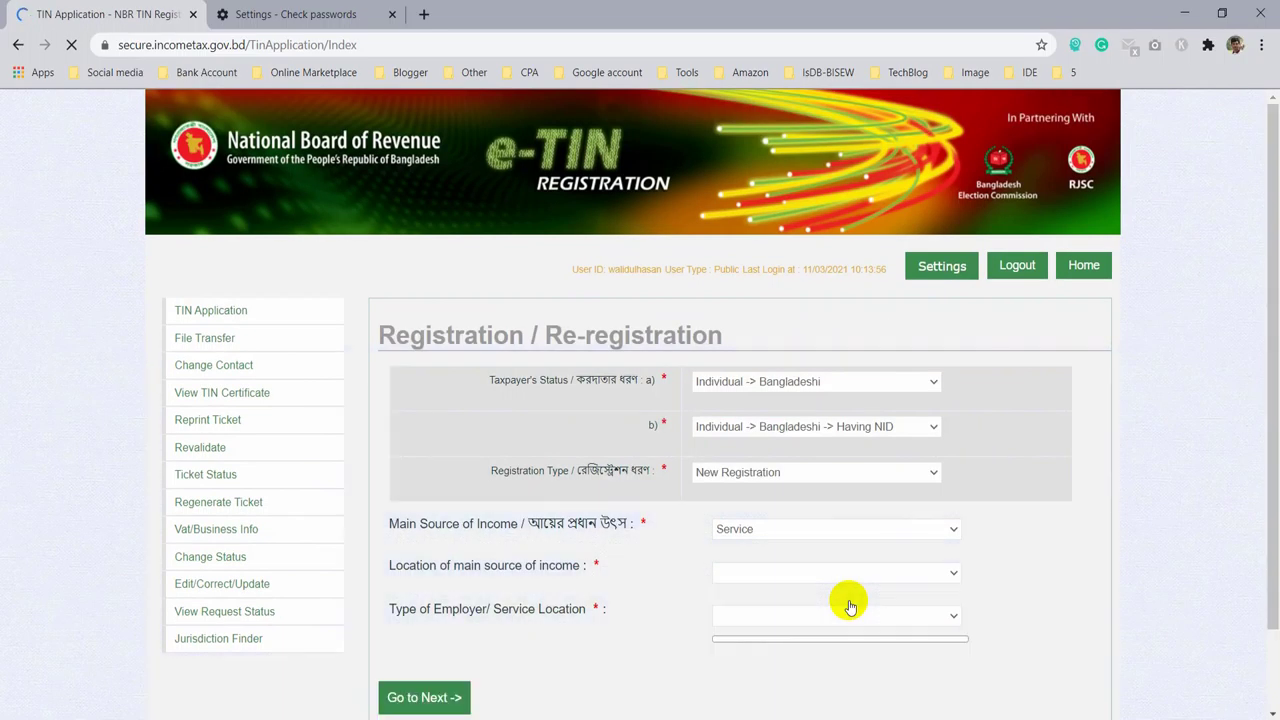
# - Set the taxpayer's status to Individual -> Bangladeshi -> Having NID and the registration type to New Registration
pyautogui.scroll(-1, 828, 383)
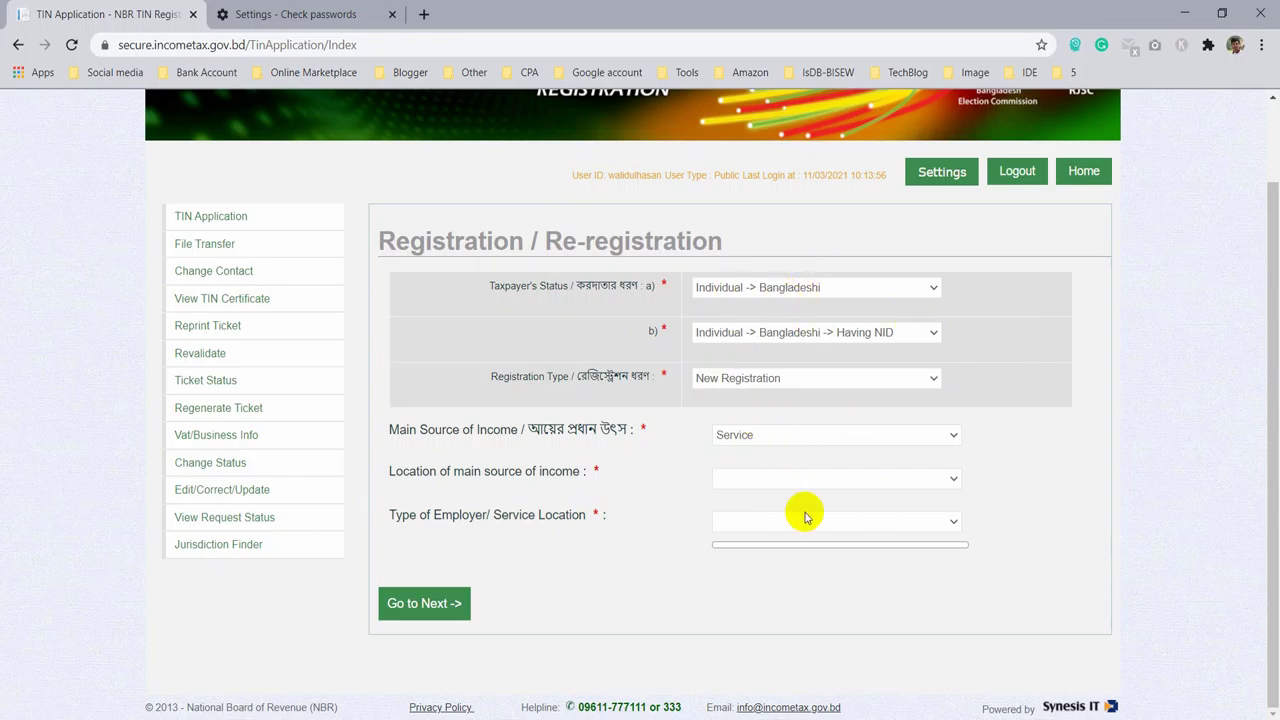
pyautogui.click(930, 287)
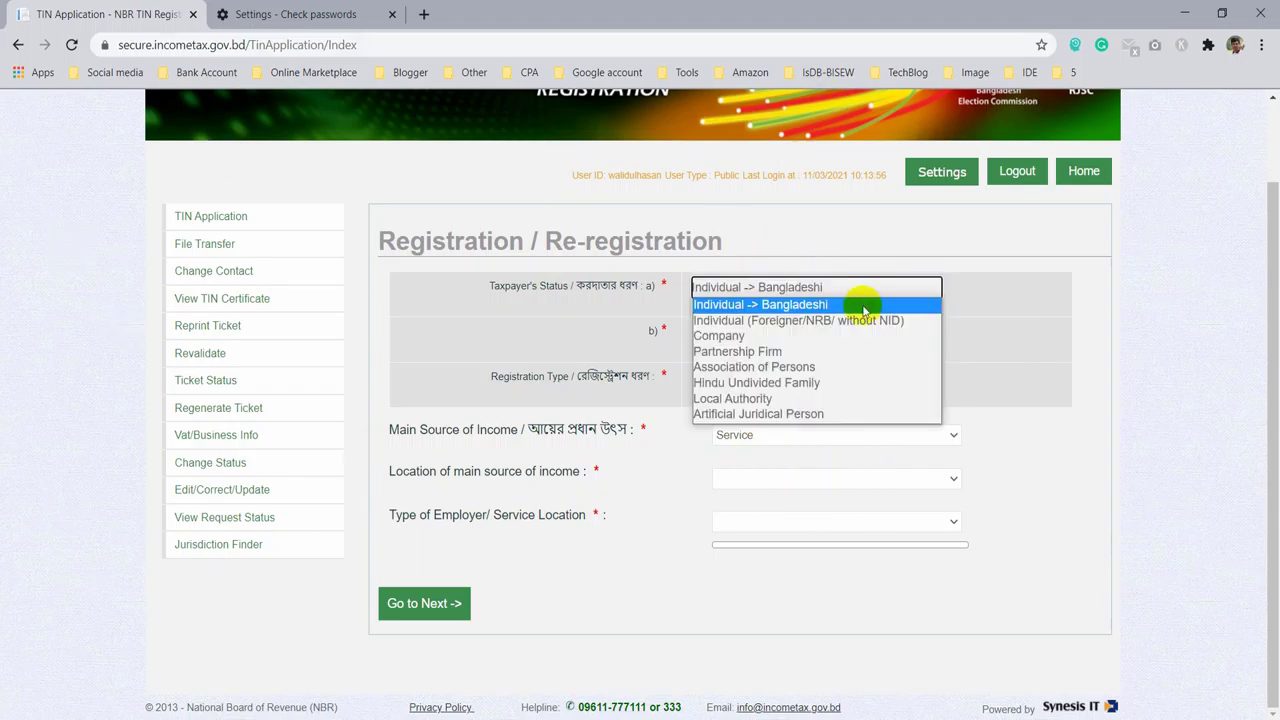
pyautogui.click(850, 290)
pyautogui.click(850, 336)
pyautogui.click(845, 349)
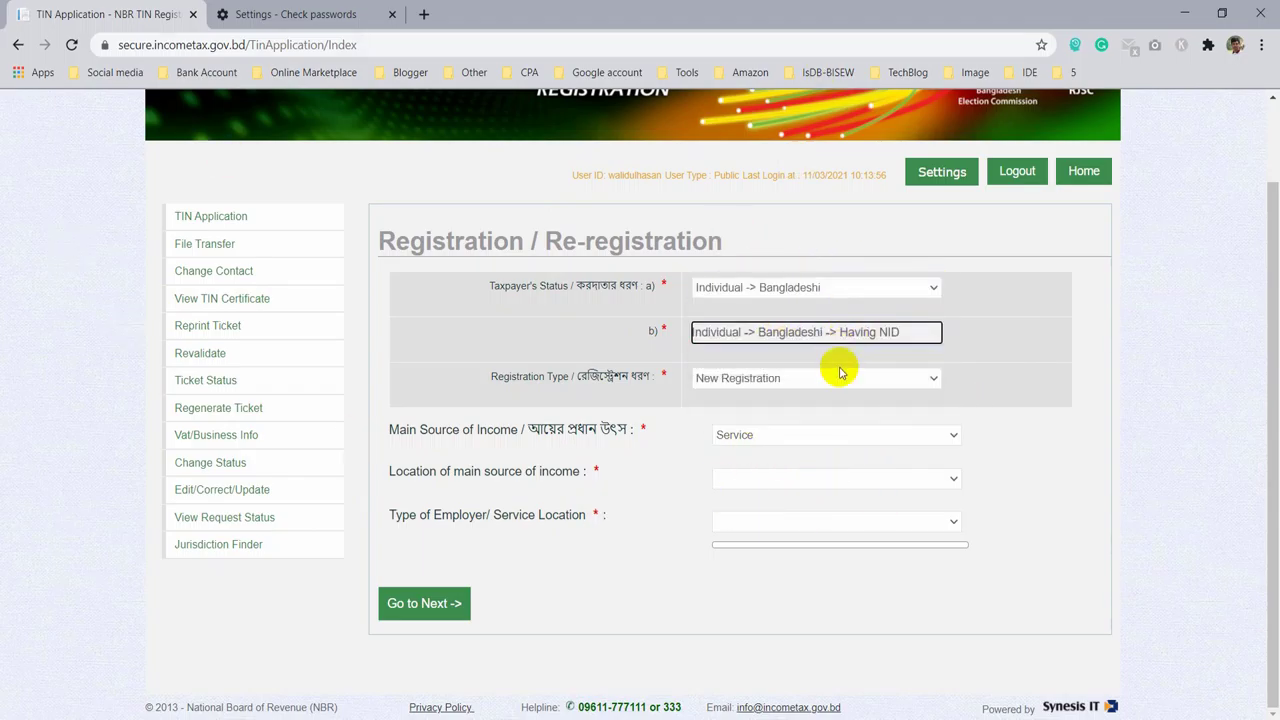
pyautogui.click(837, 376)
pyautogui.click(837, 392)
# - Set the main source of income to Others, its location to Bhola, Chorfasion Upazila, and continue to the Basic Information step
pyautogui.click(800, 435)
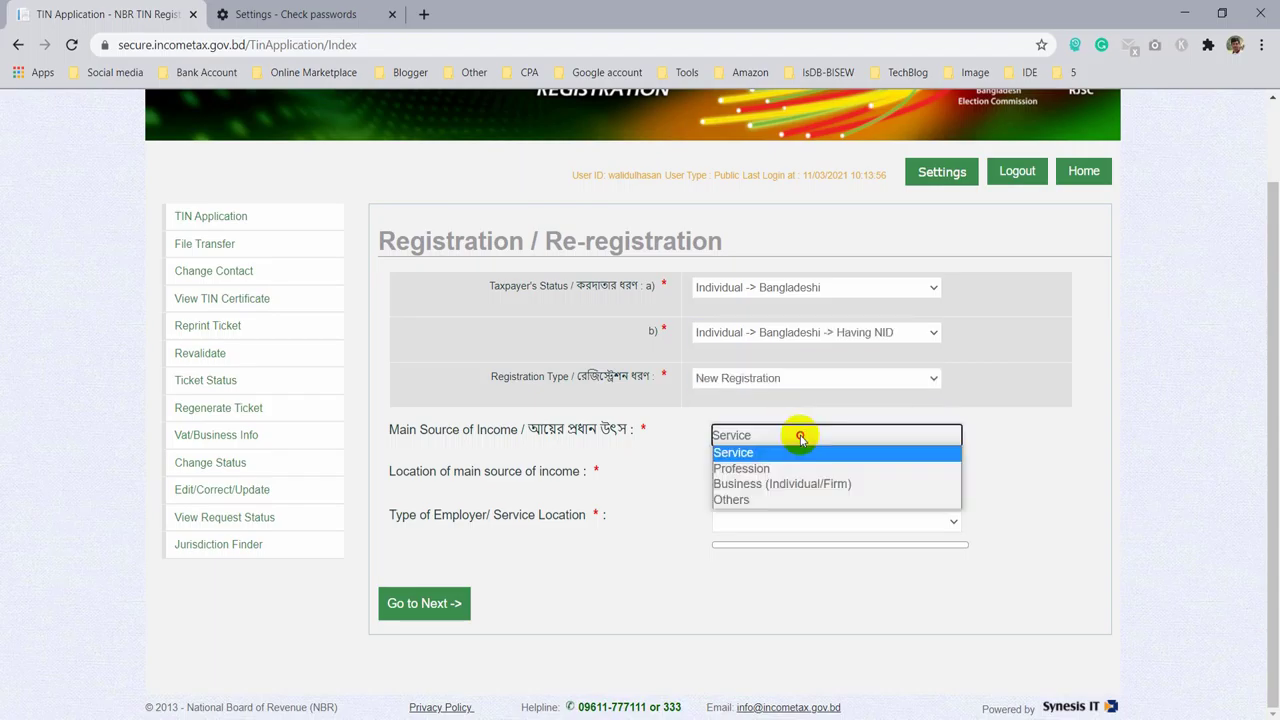
pyautogui.click(760, 499)
pyautogui.click(786, 480)
pyautogui.scroll(-1, 766, 232)
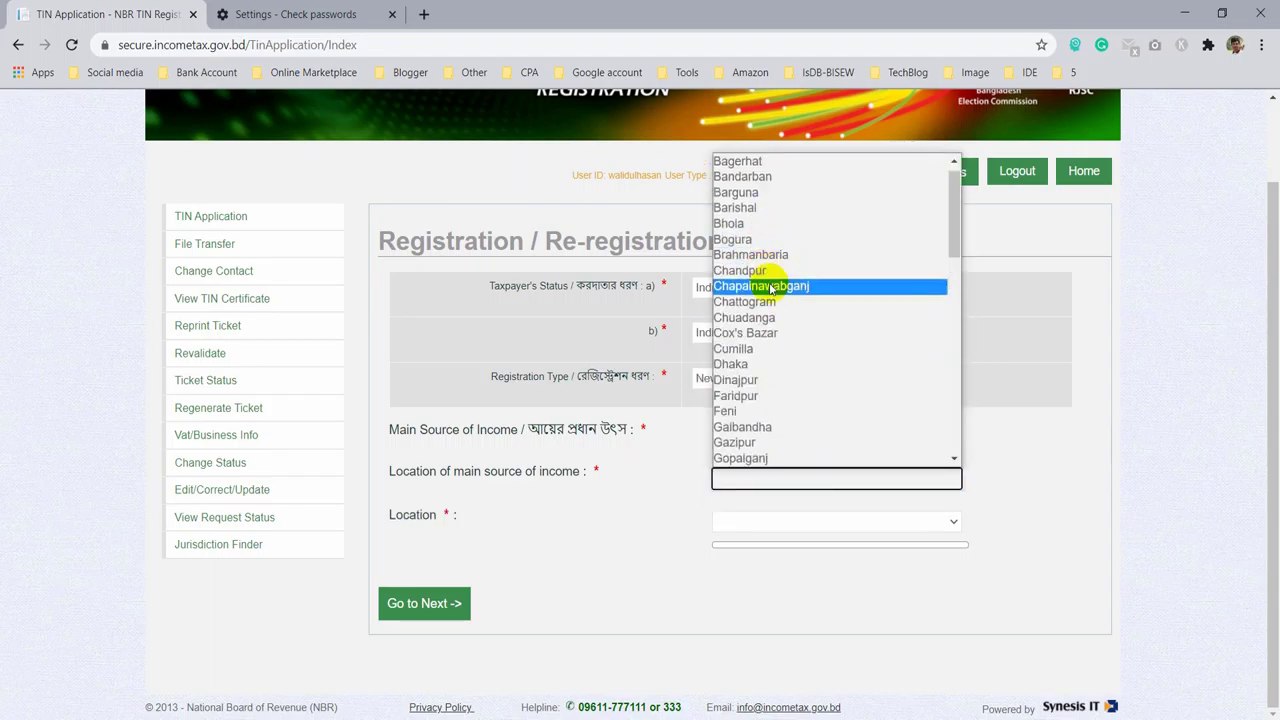
pyautogui.click(765, 226)
pyautogui.click(797, 523)
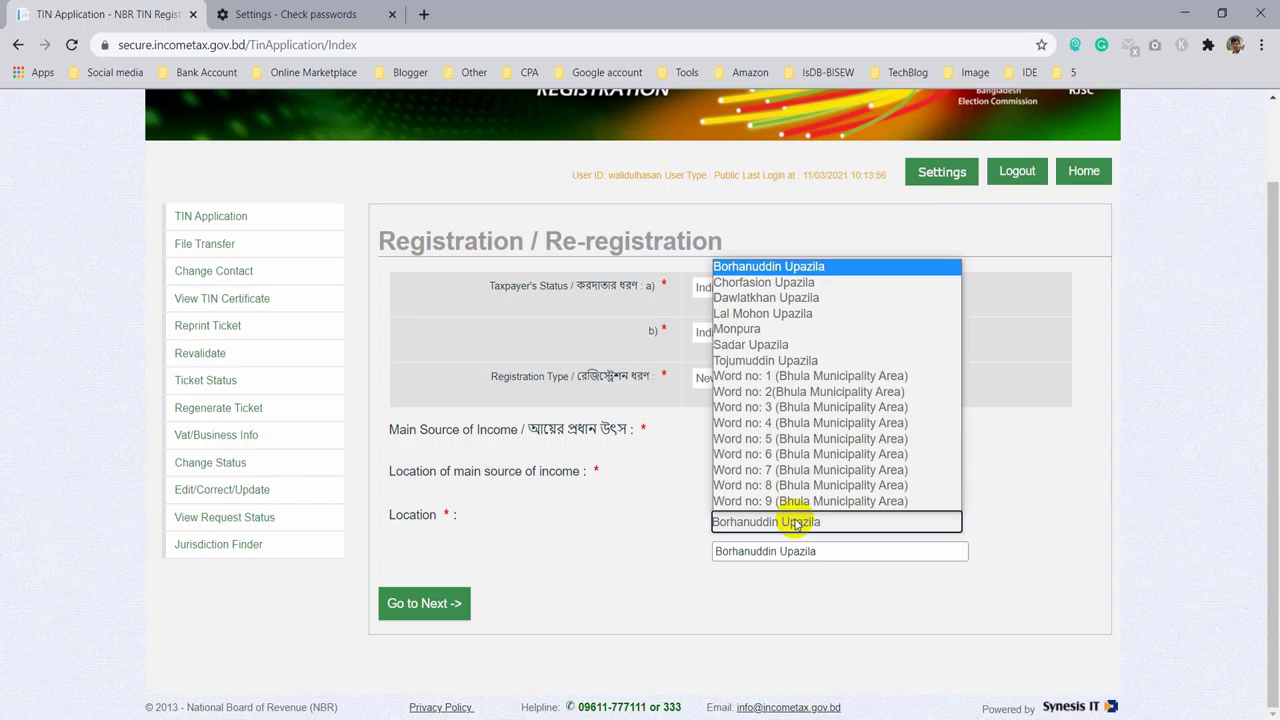
pyautogui.click(808, 282)
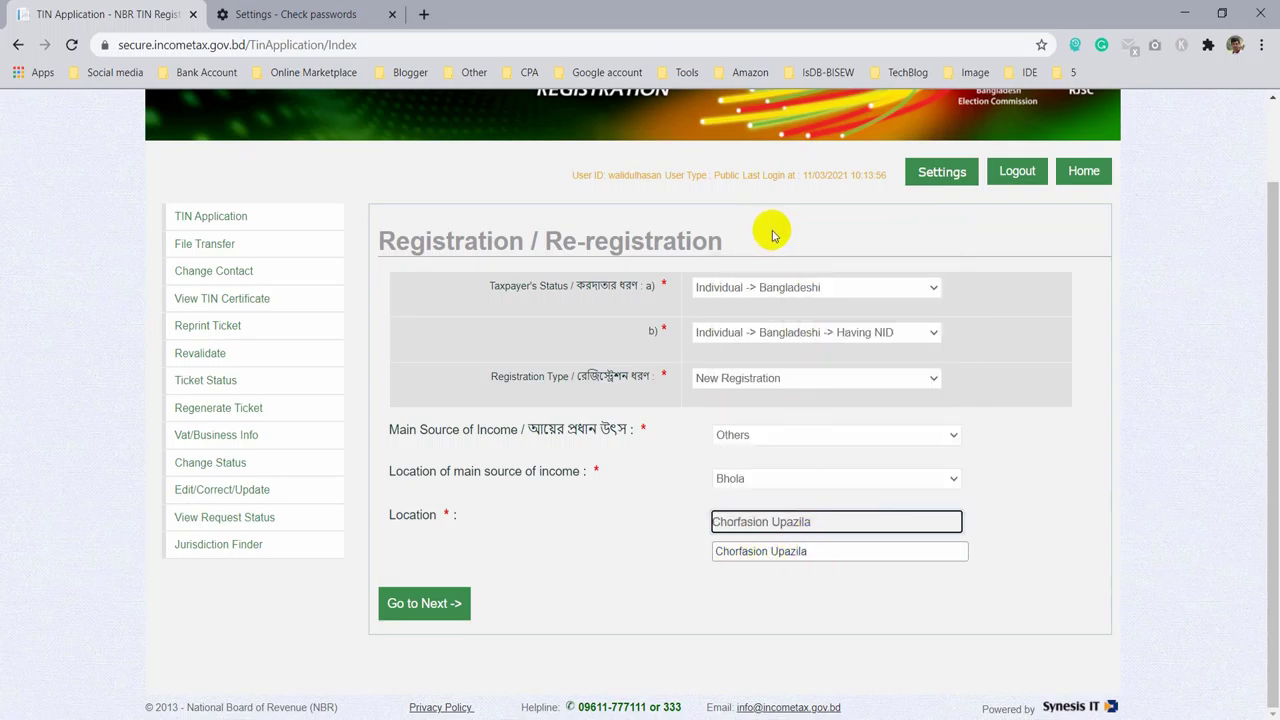
pyautogui.click(432, 606)
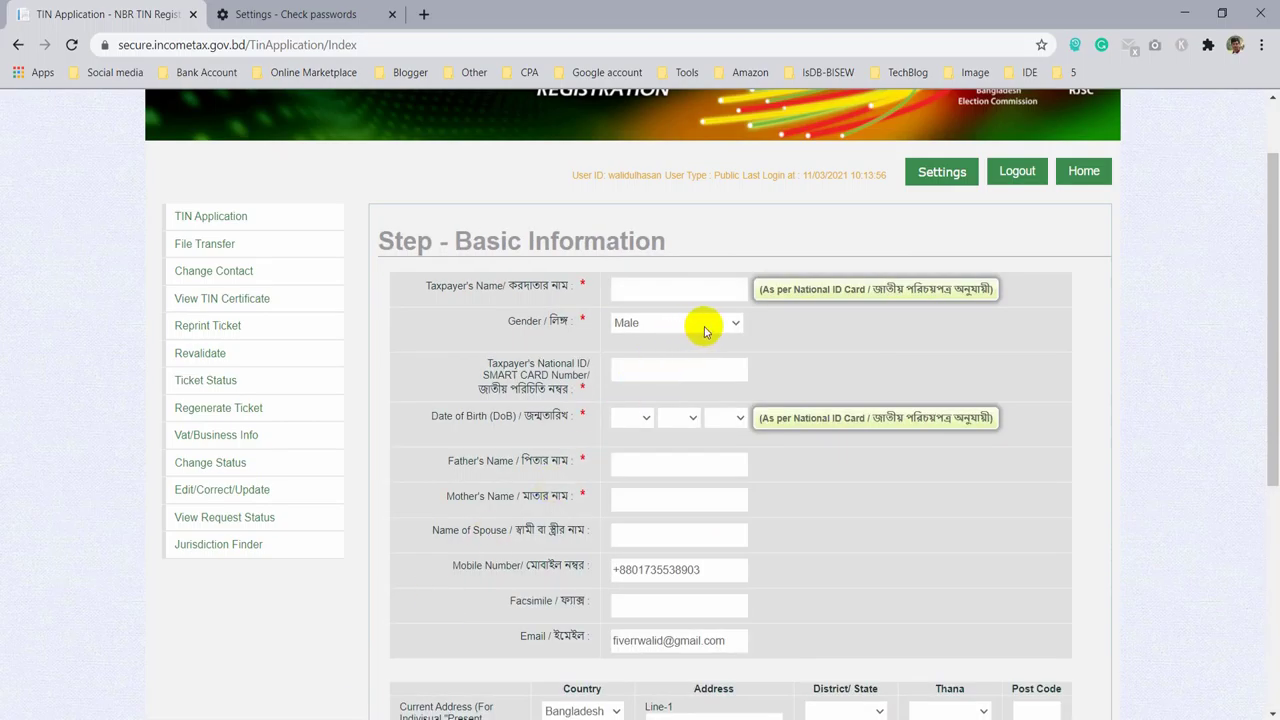
# - Examine the Basic Information form's personal fields and its current, permanent and other address sections
pyautogui.scroll(-1, 749, 330)
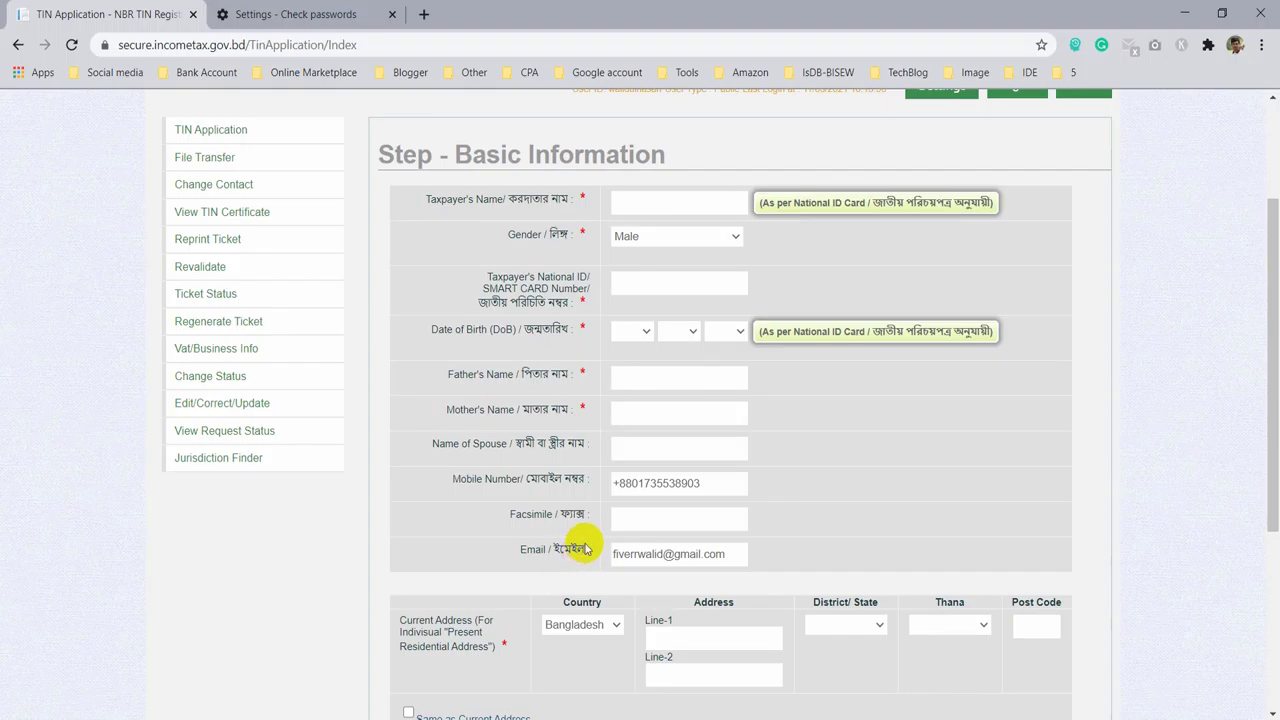
pyautogui.scroll(-1, 603, 518)
pyautogui.scroll(-2, 603, 518)
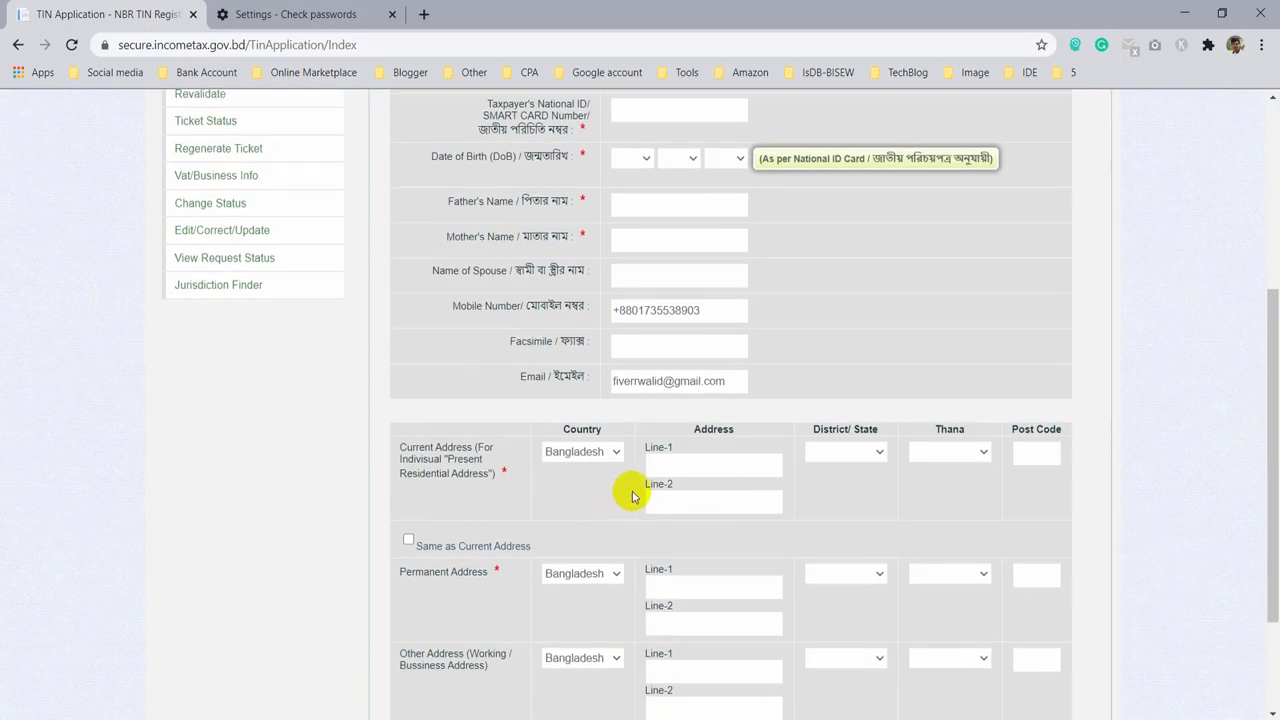
pyautogui.scroll(1, 623, 491)
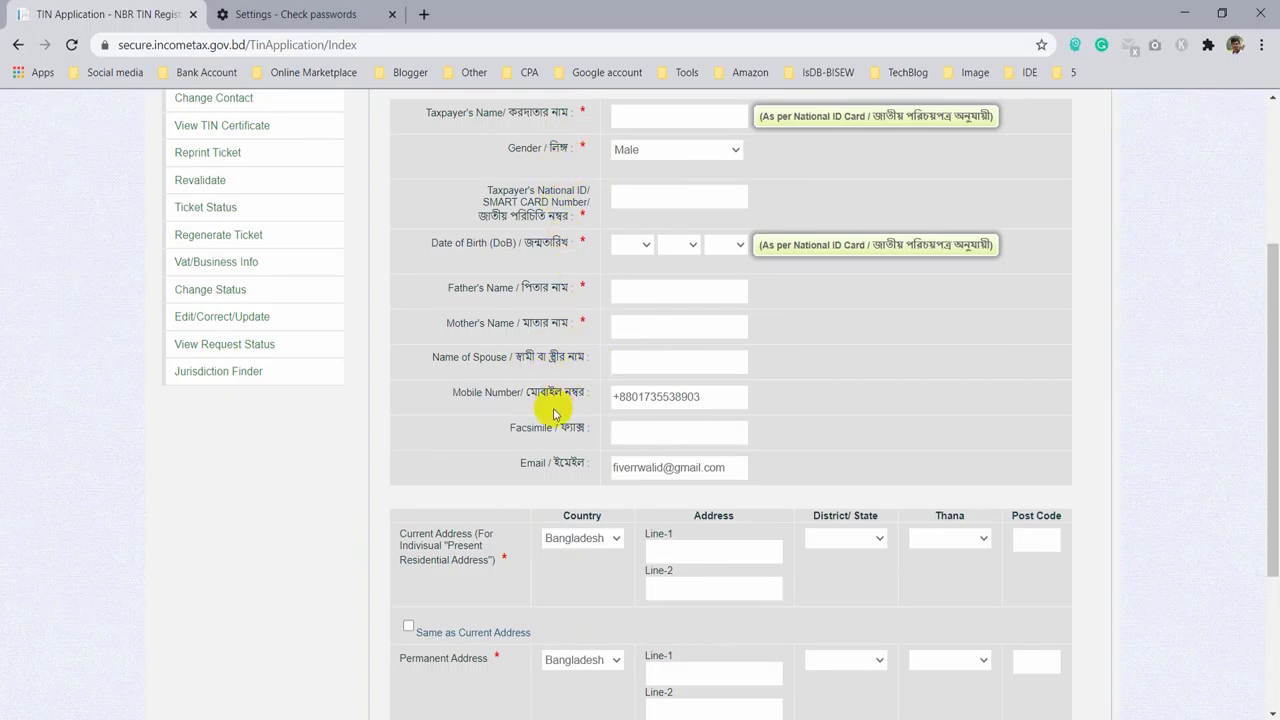
pyautogui.scroll(-2, 585, 370)
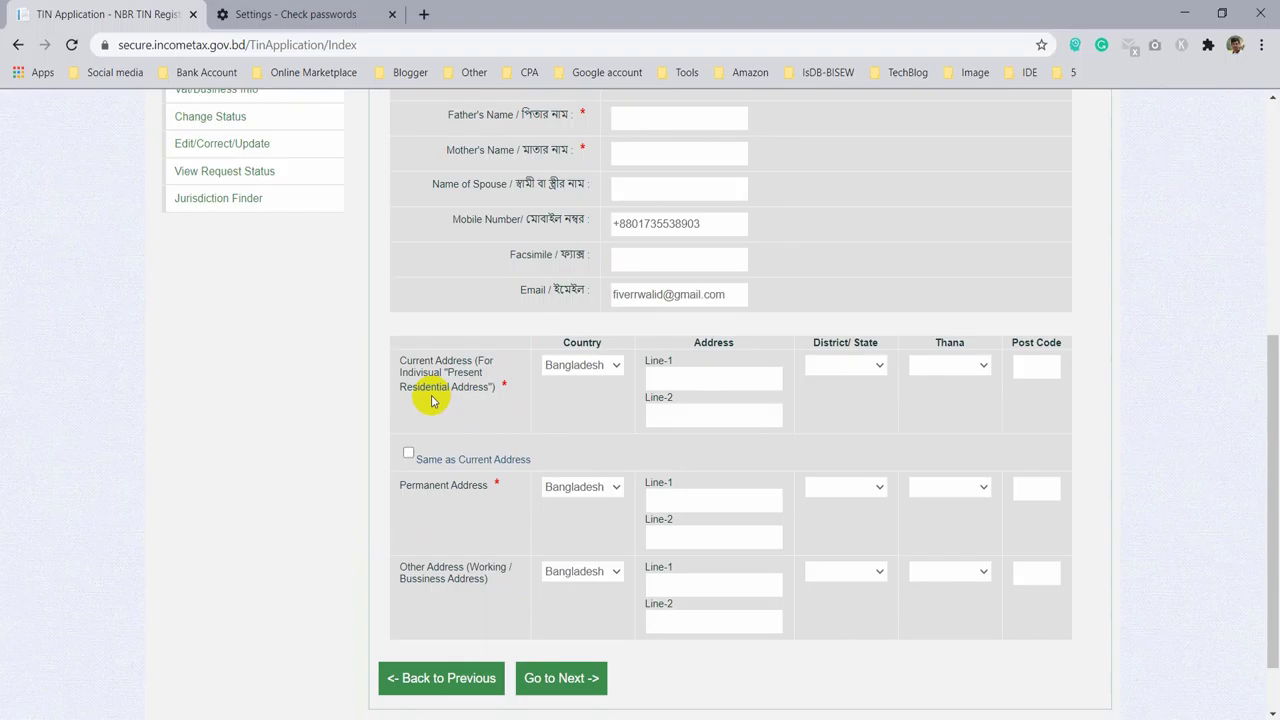
pyautogui.scroll(-1, 481, 392)
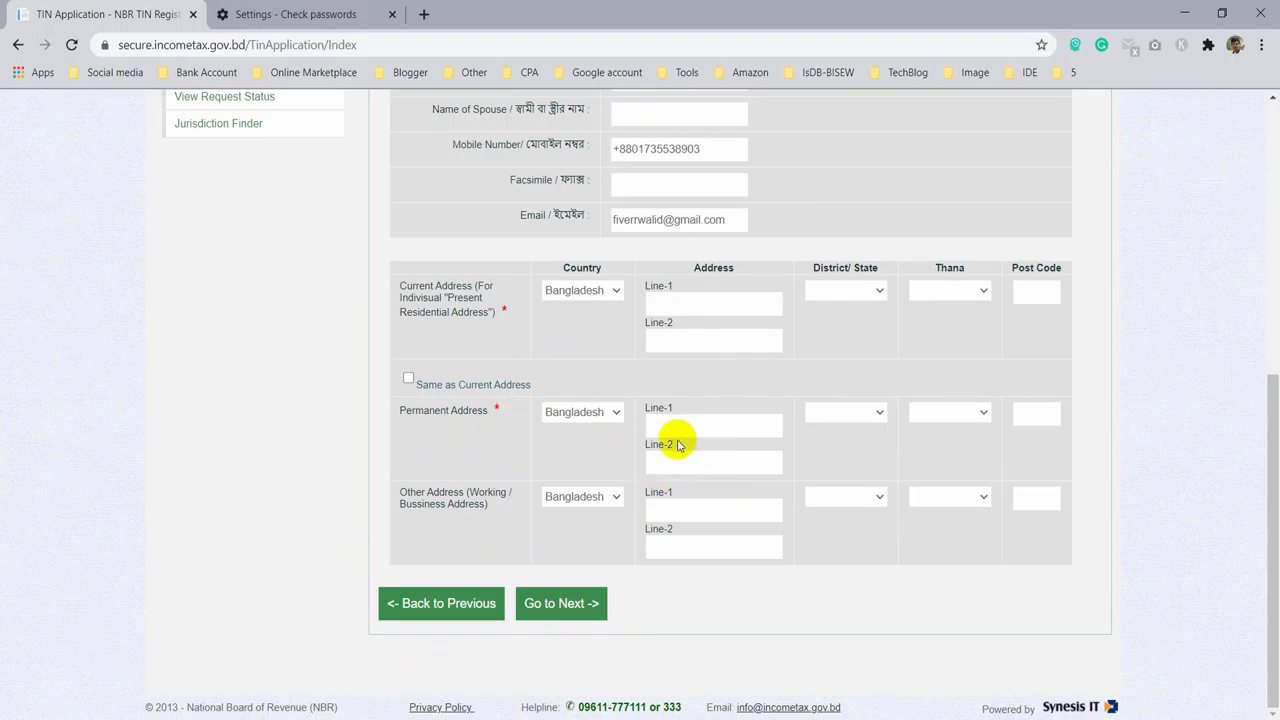
# - Fill in the taxpayer's personal details and select the district and thana of the current residential address
pyautogui.scroll(5, 677, 440)
pyautogui.scroll(-1, 691, 392)
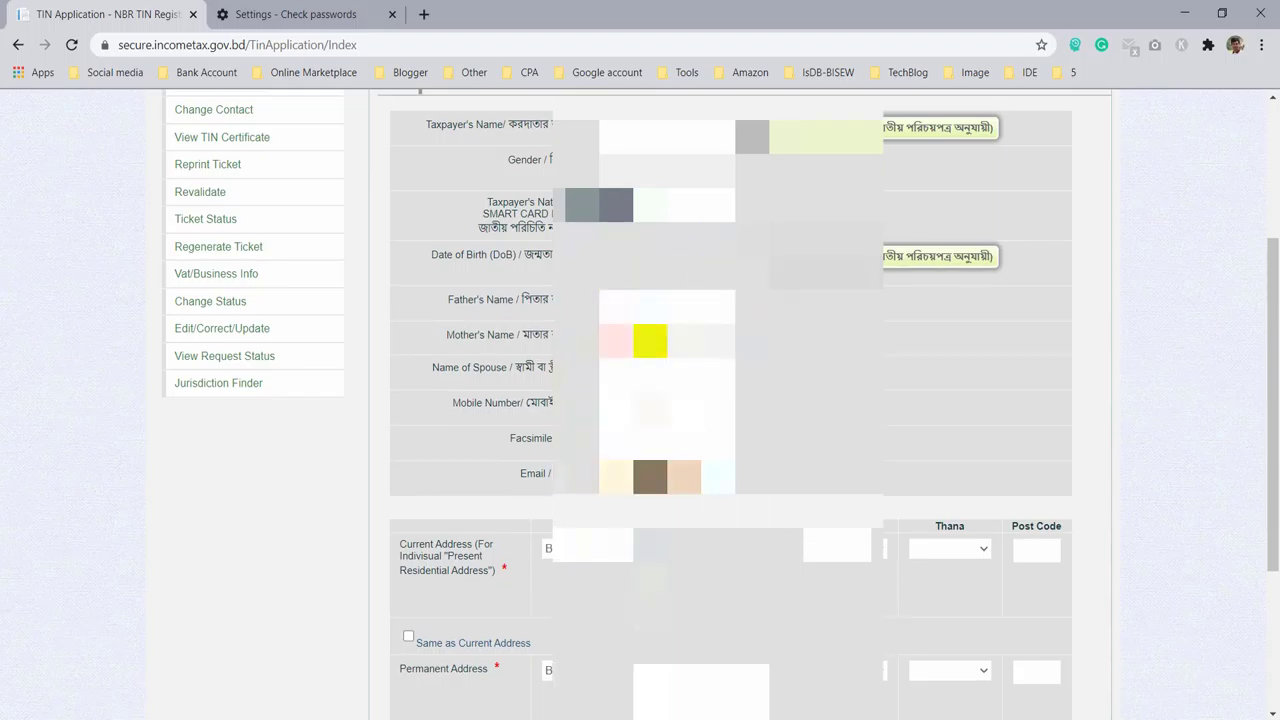
pyautogui.scroll(-2, 730, 400)
pyautogui.click(845, 376)
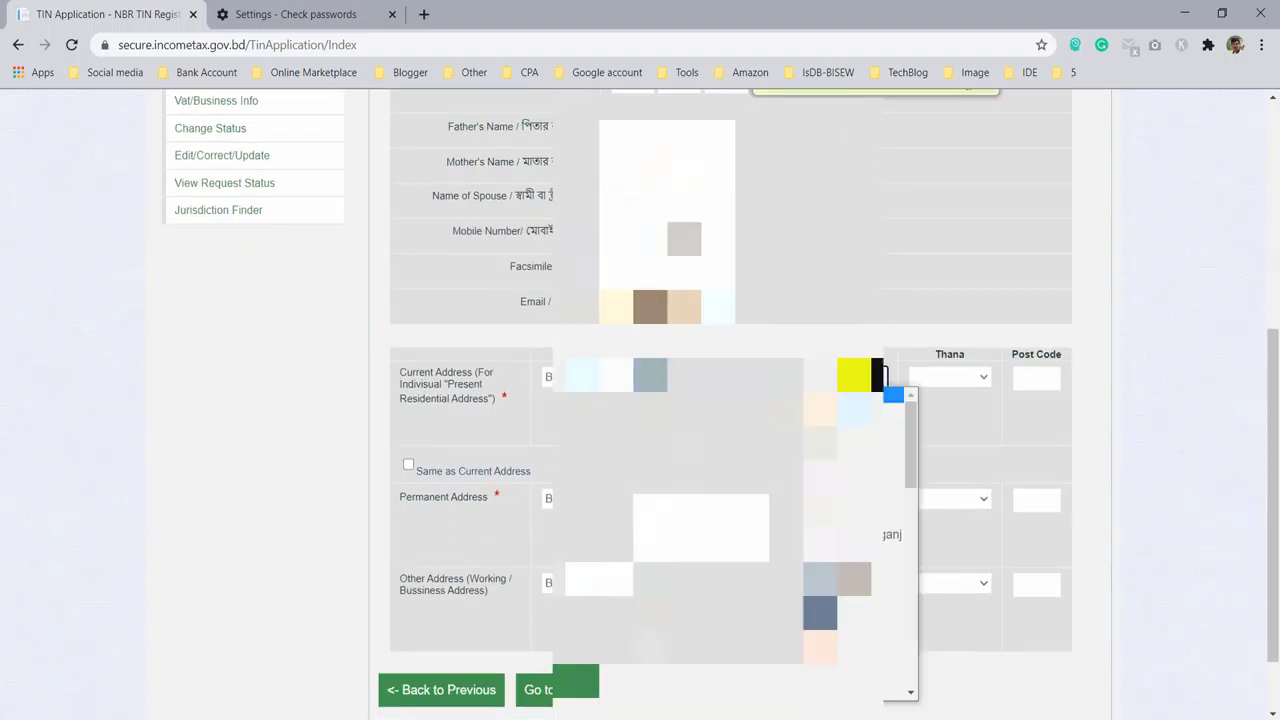
pyautogui.click(950, 377)
pyautogui.scroll(-5, 980, 494)
# - Search the web for the postal code of the current address's thana and enter it as that address's post code
pyautogui.click(423, 14)
pyautogui.write('kalabagan postal code')
pyautogui.press('Return')
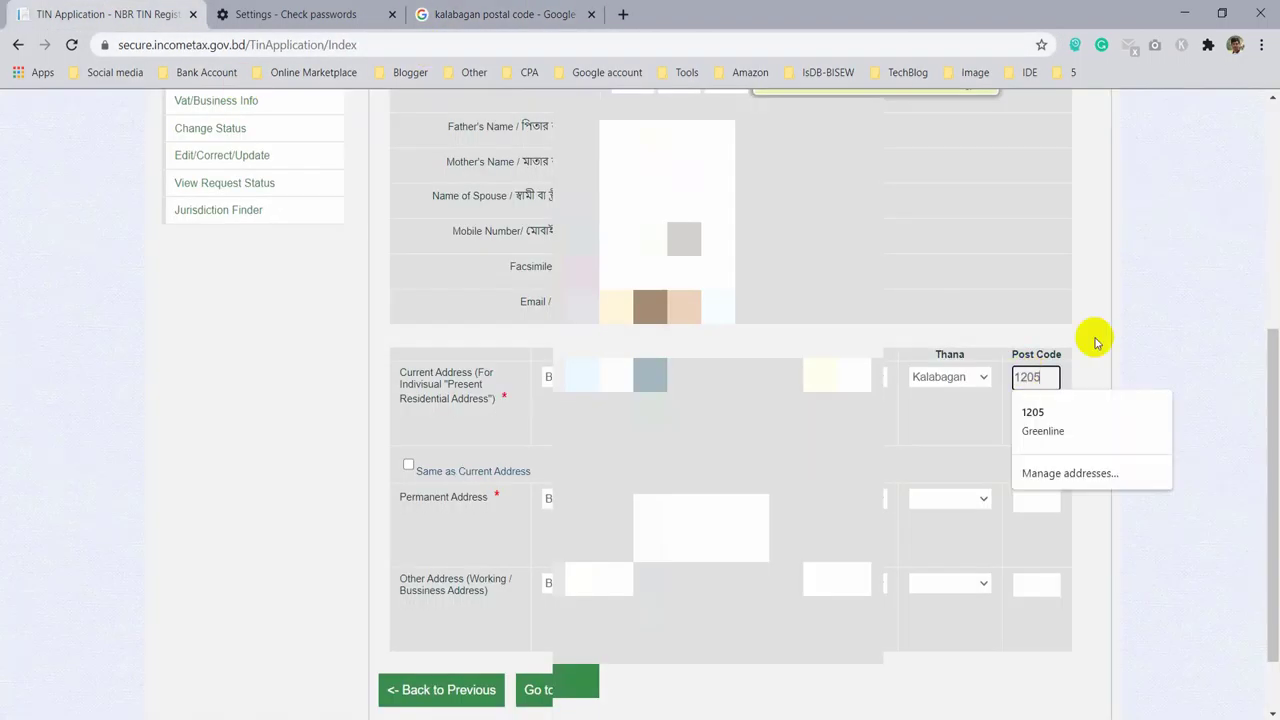
# - Fill in the permanent address with its thana and post code, and check the entries in the whole form
pyautogui.scroll(-1, 760, 360)
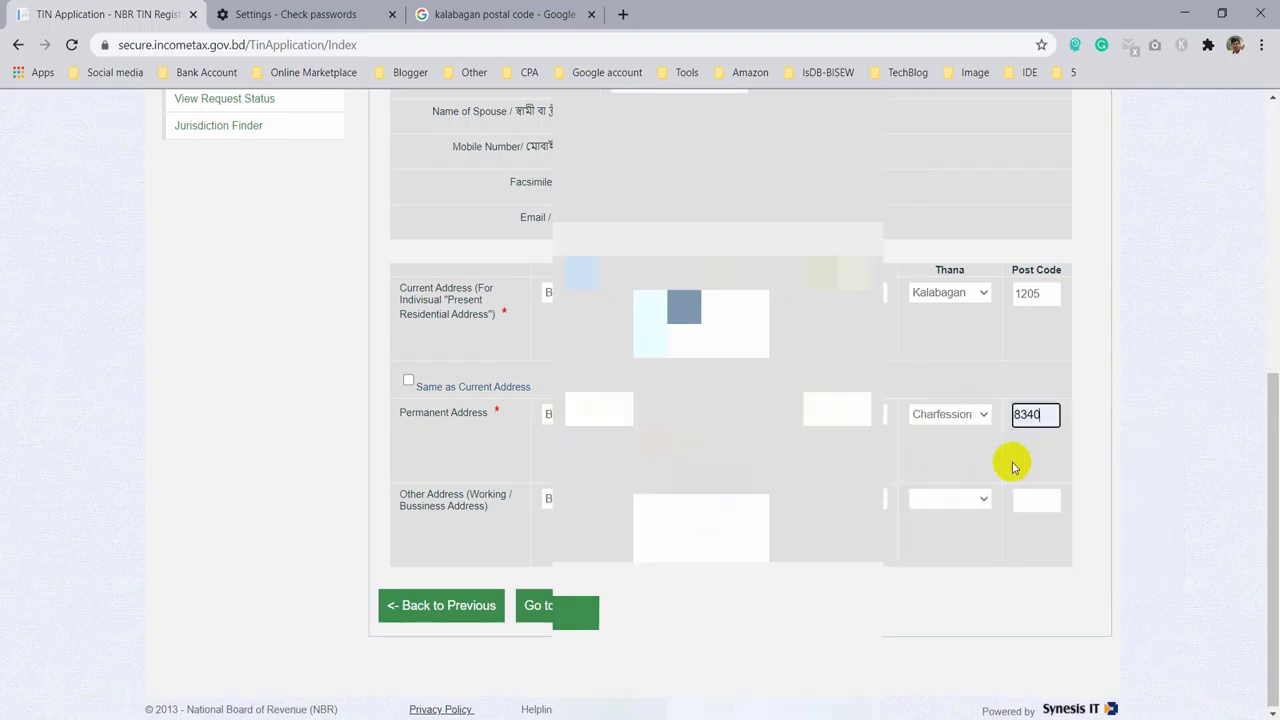
pyautogui.scroll(5, 1155, 328)
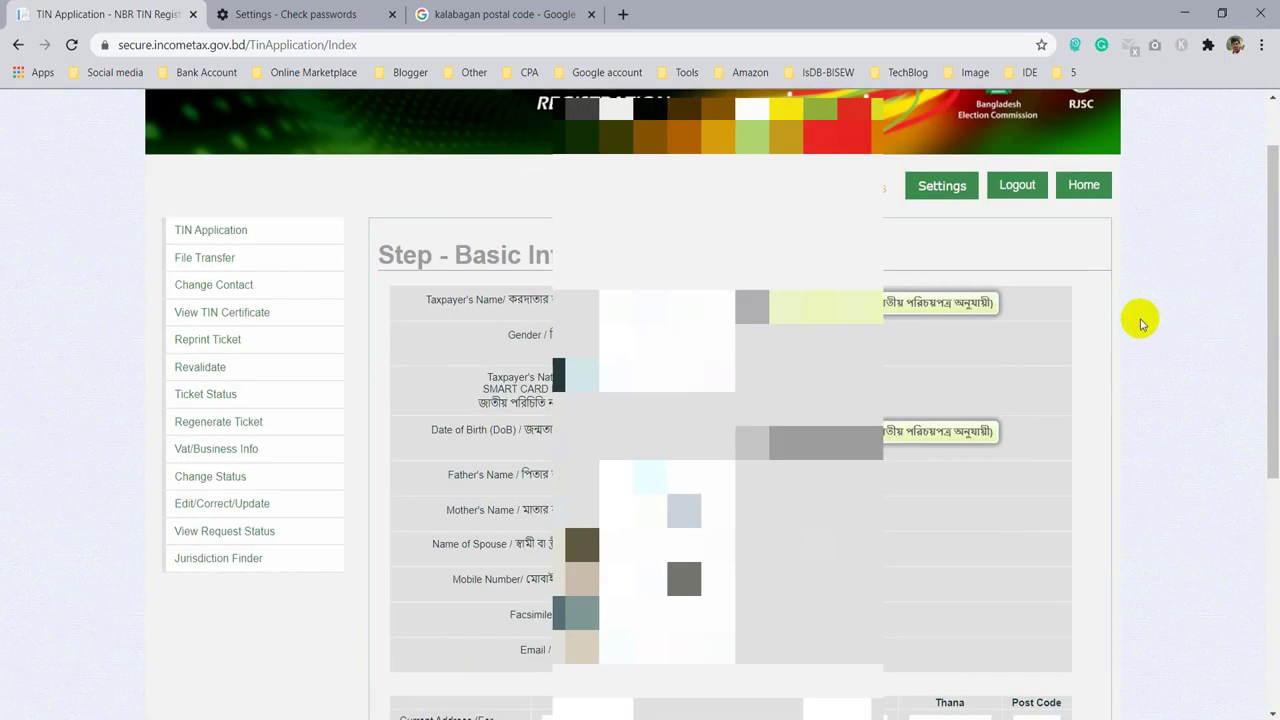
pyautogui.scroll(-5, 1145, 322)
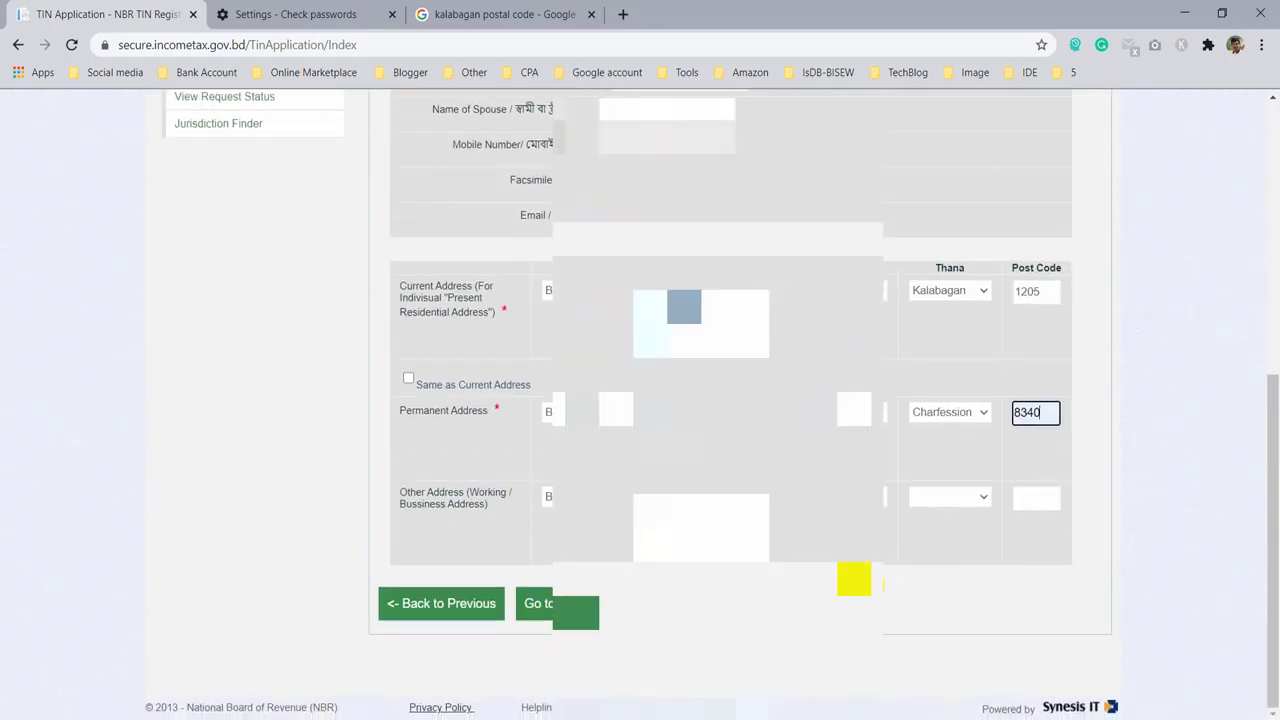
# - Recheck the entries in the Basic Information form and continue to the application's final preview
pyautogui.click(560, 605)
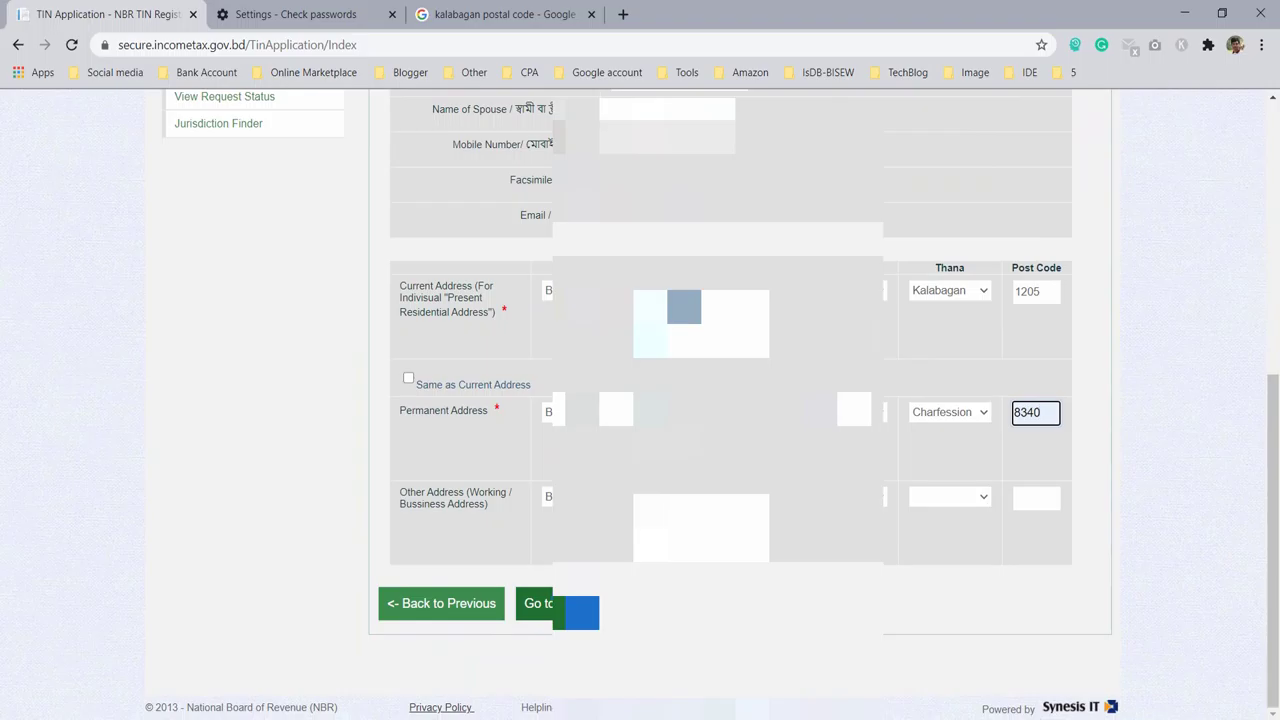
pyautogui.scroll(4, 1000, 450)
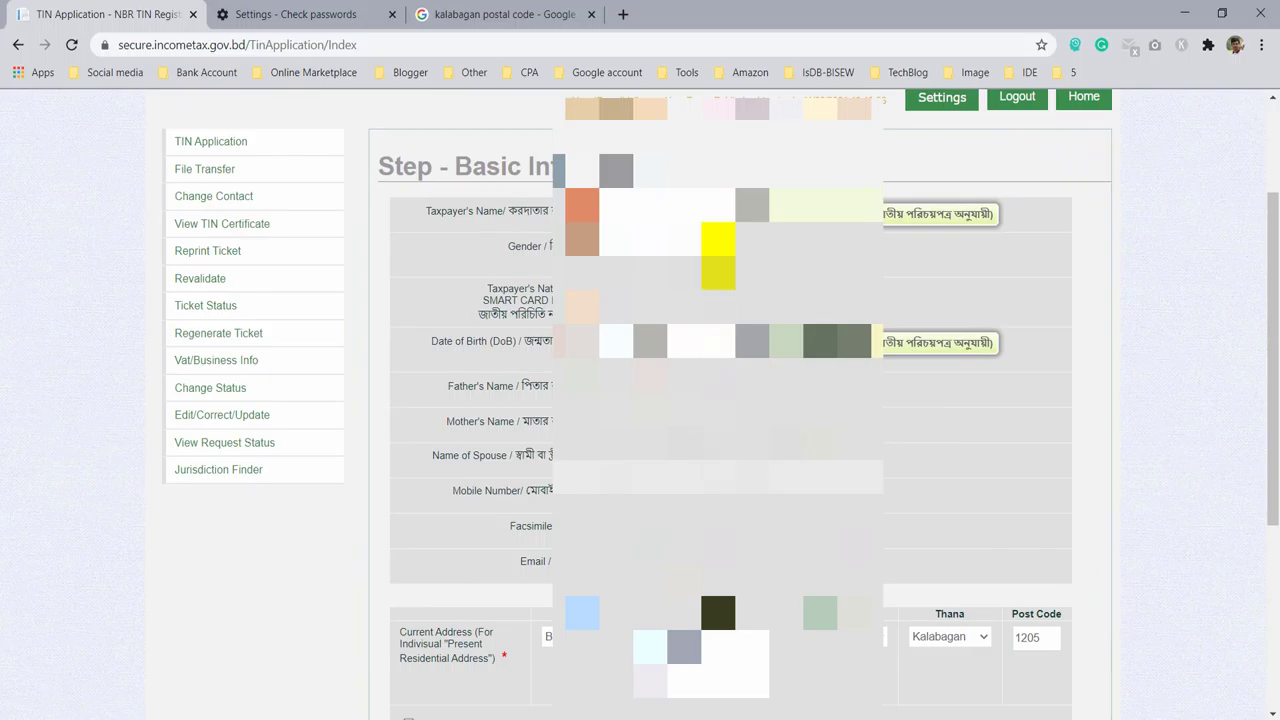
pyautogui.scroll(-2, 720, 400)
pyautogui.scroll(-2, 718, 409)
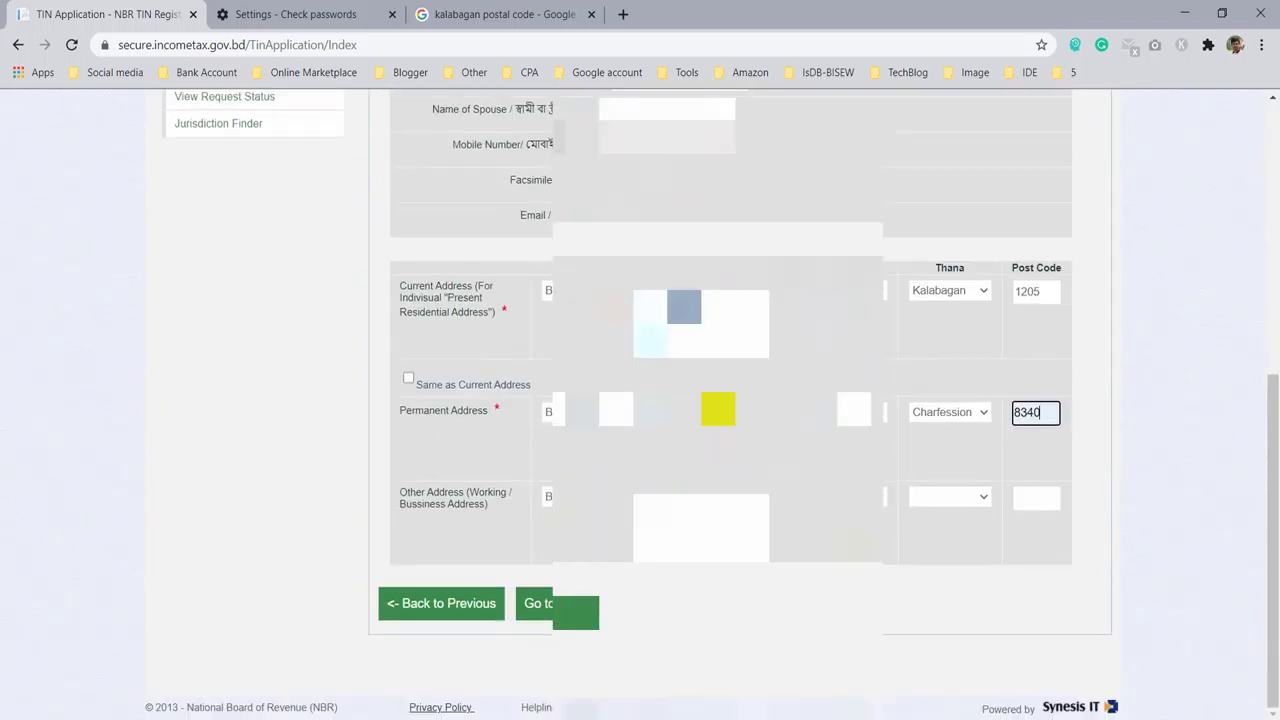
pyautogui.click(562, 603)
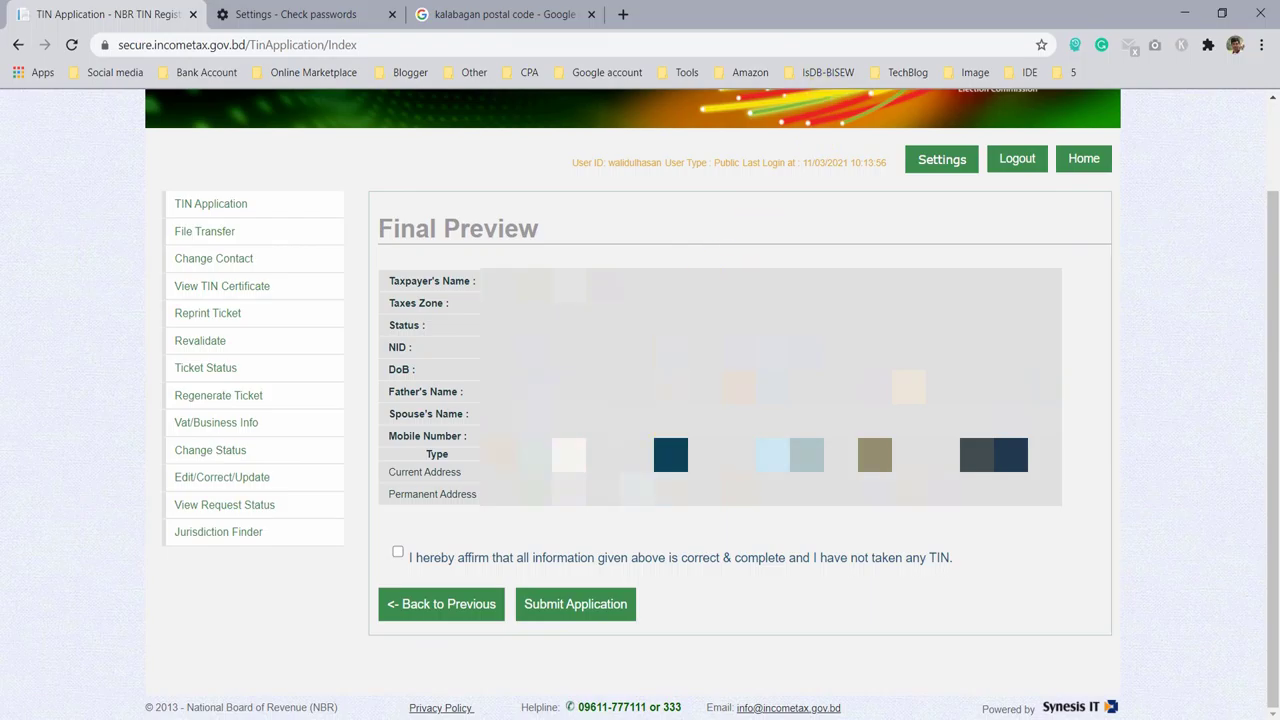
# - Affirm that all given information is correct and complete with no TIN previously taken, and submit the application
pyautogui.click(398, 555)
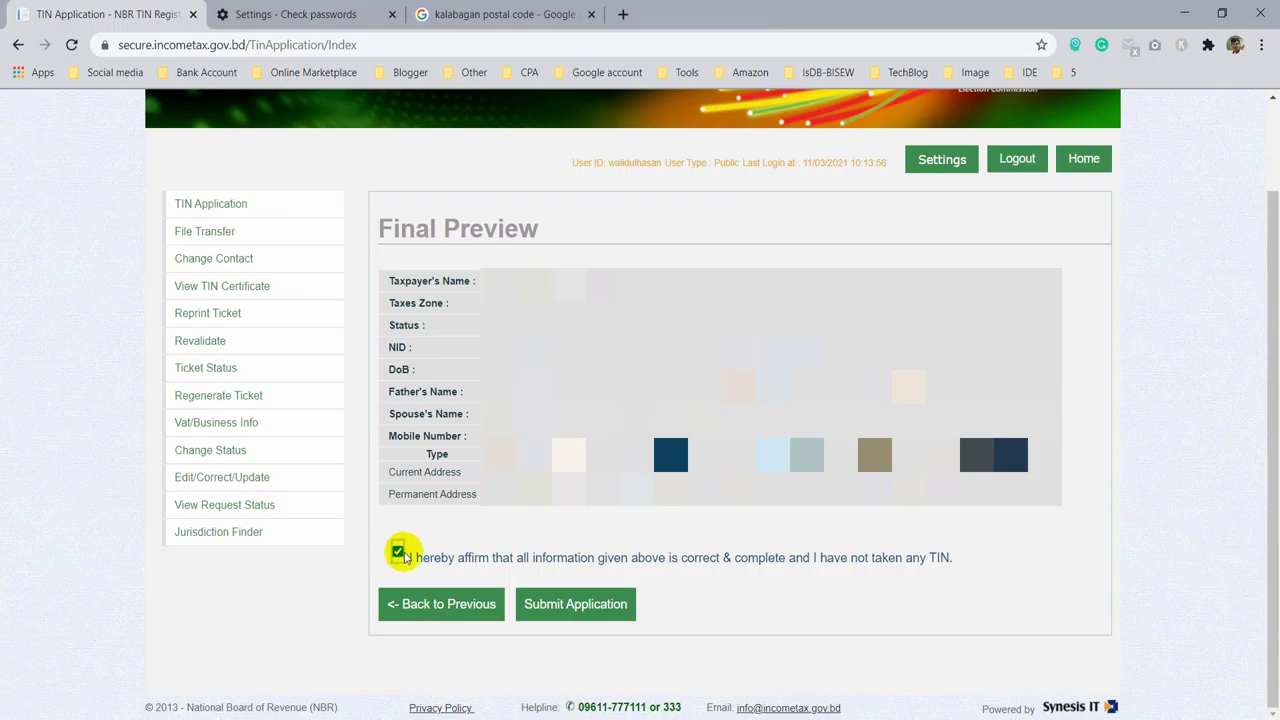
pyautogui.click(566, 612)
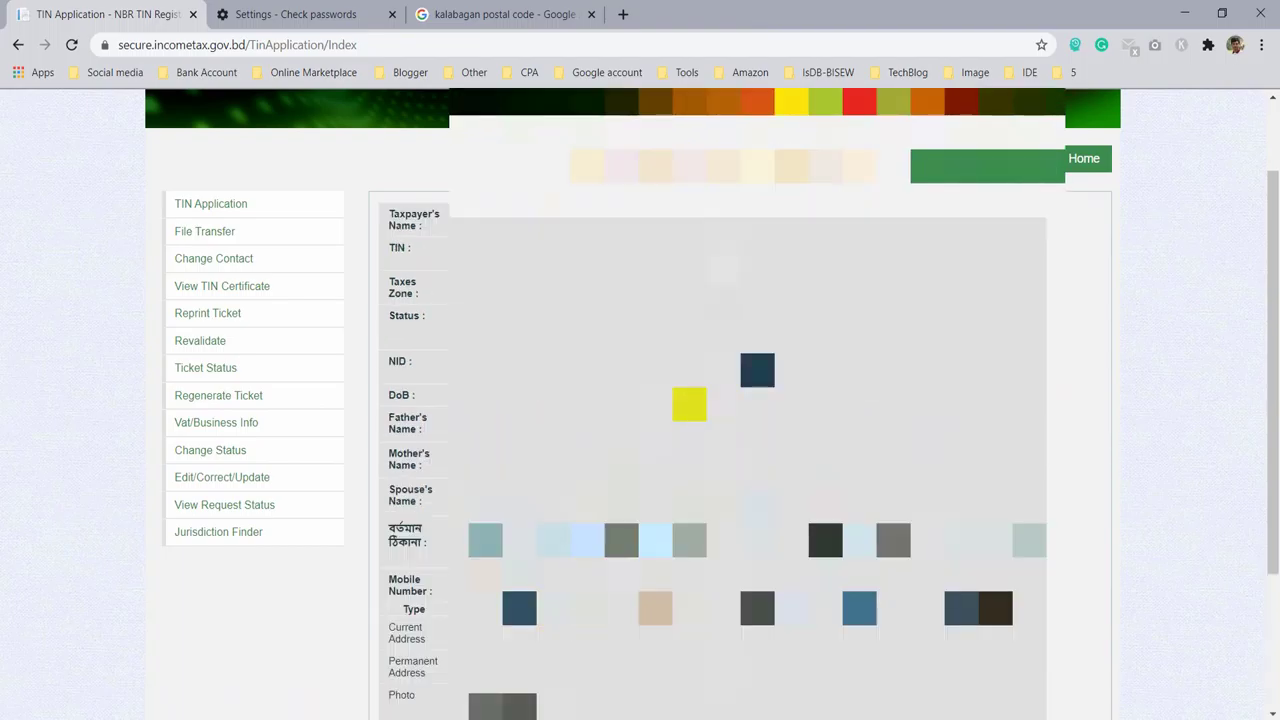
# - Review the registered taxpayer's details down to the photo and open the TIN certificate
pyautogui.scroll(-2, 640, 400)
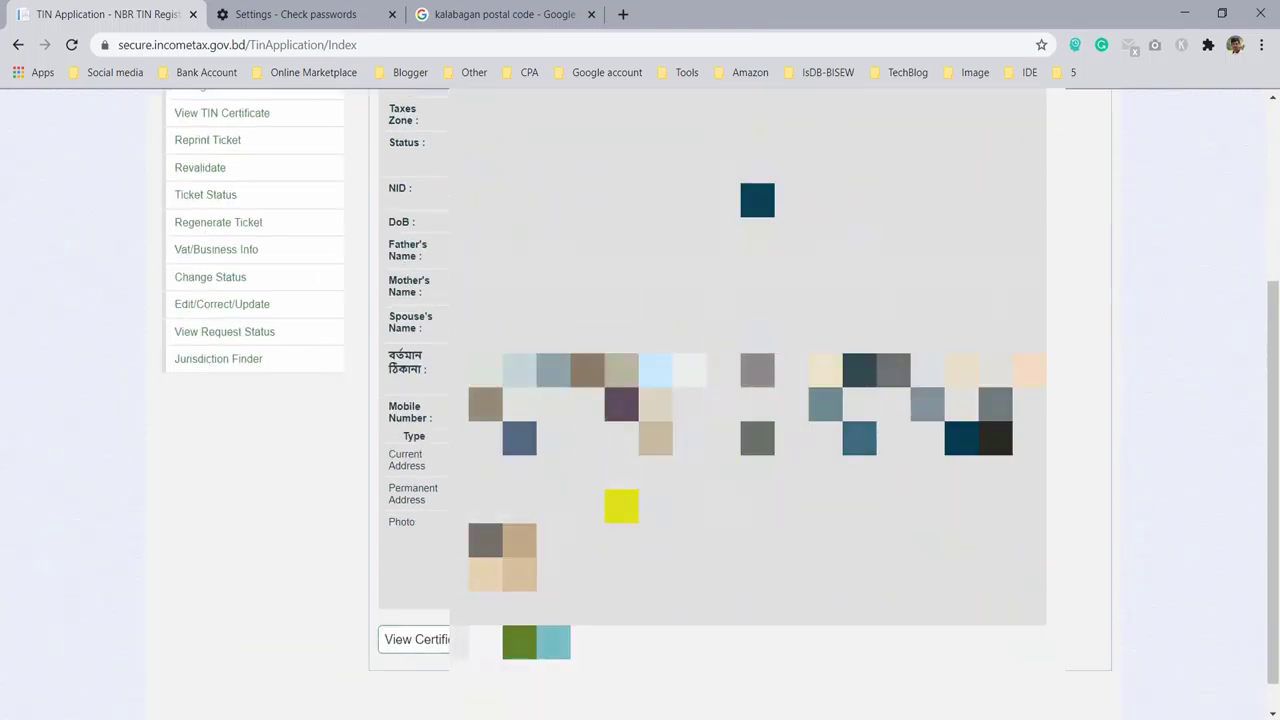
pyautogui.scroll(1, 640, 400)
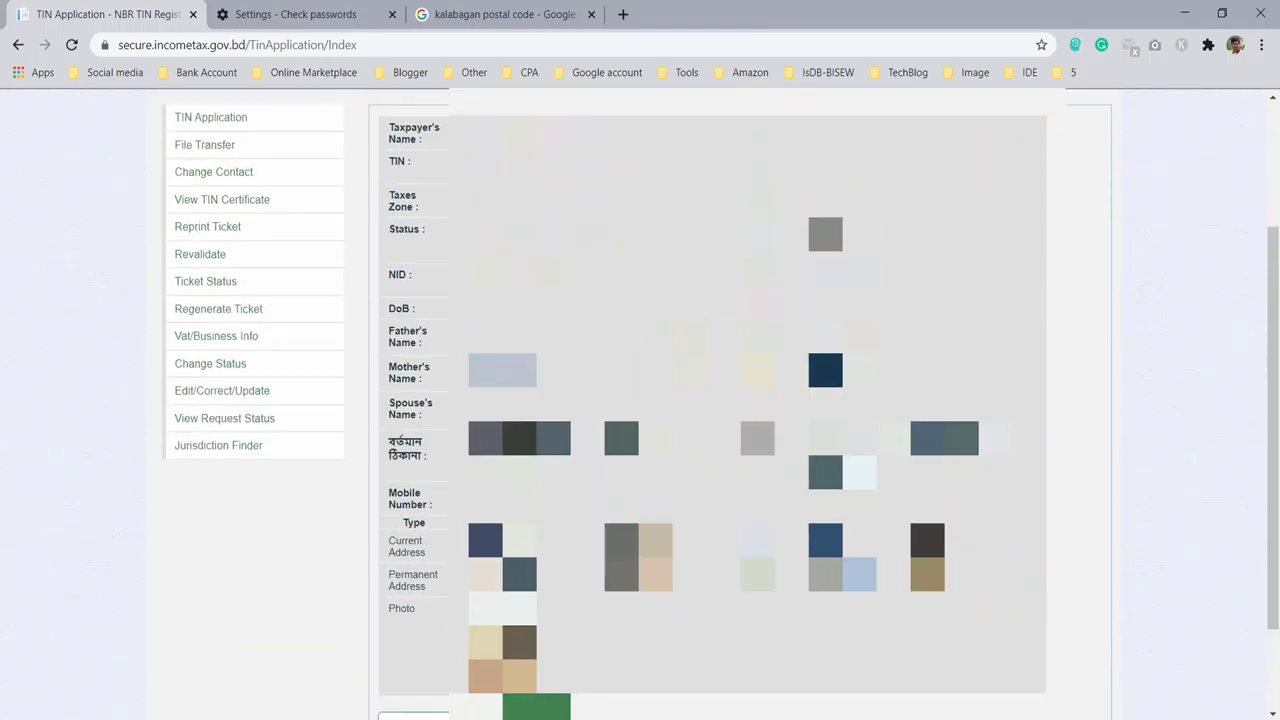
pyautogui.scroll(-1, 640, 400)
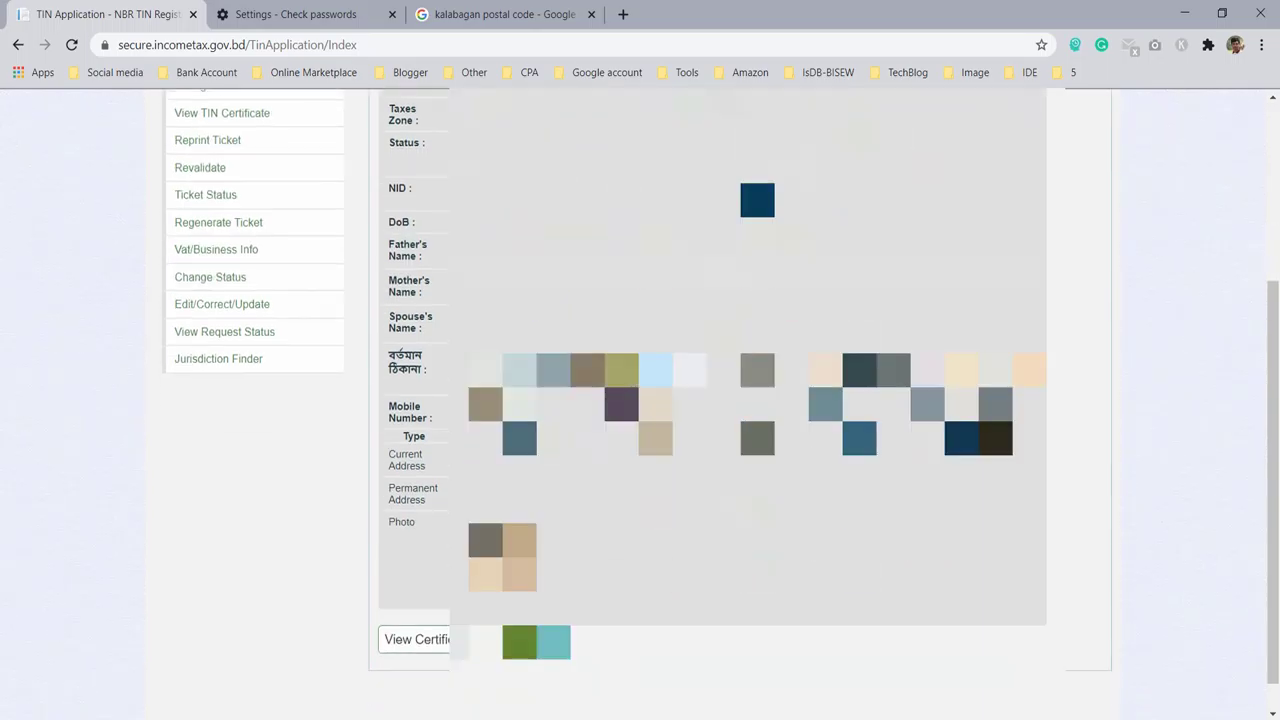
pyautogui.click(535, 648)
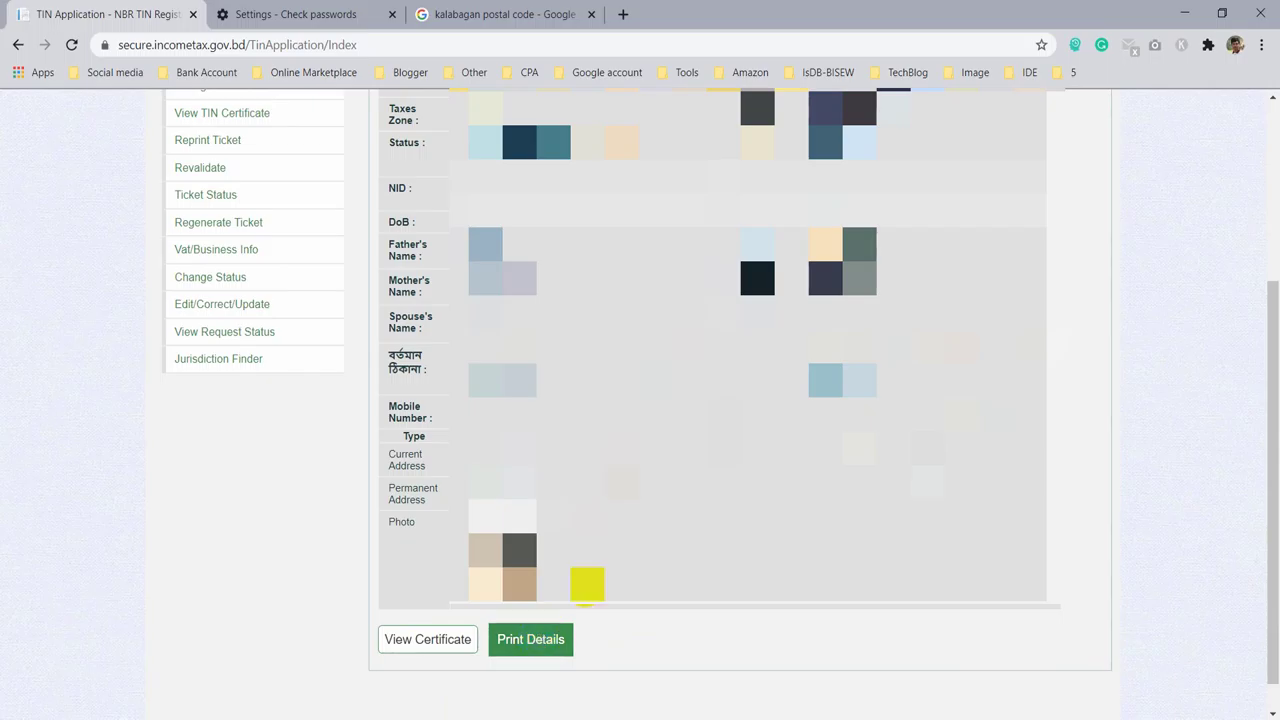
pyautogui.click(422, 648)
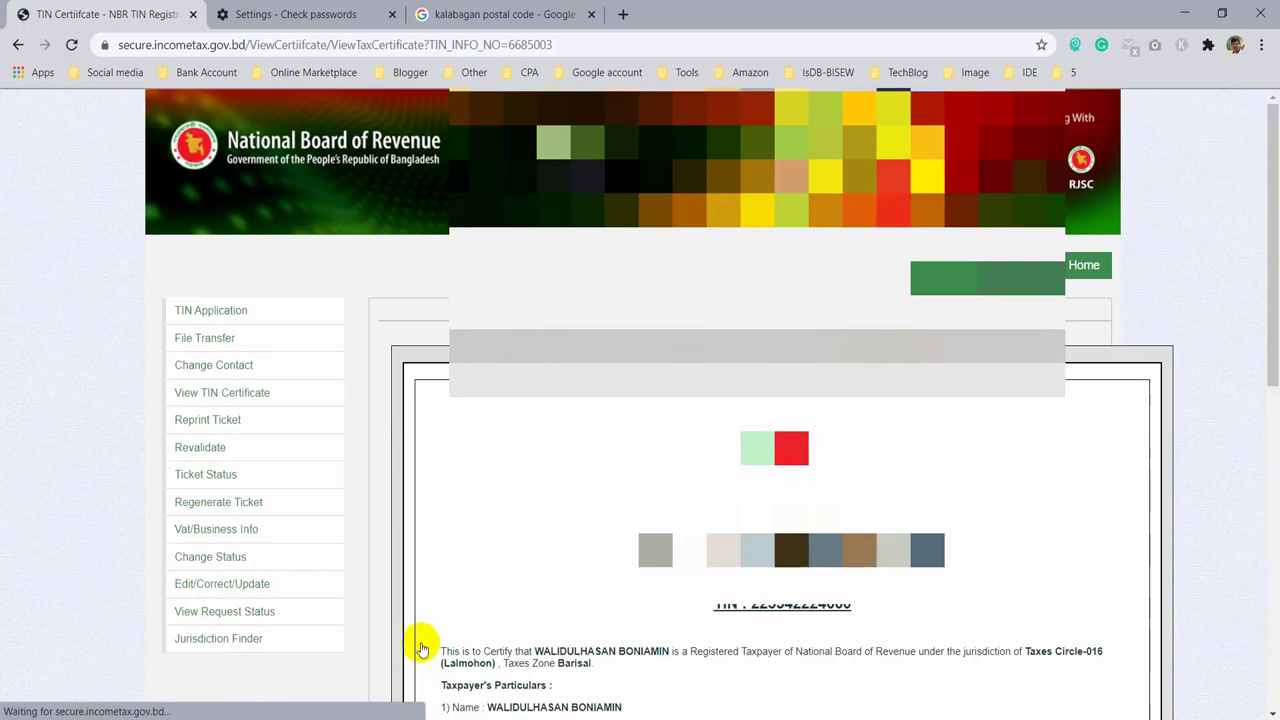
# - Examine the TIN certificate, including the taxpayer identification number, the addresses and the tax circle details
pyautogui.scroll(-1, 840, 280)
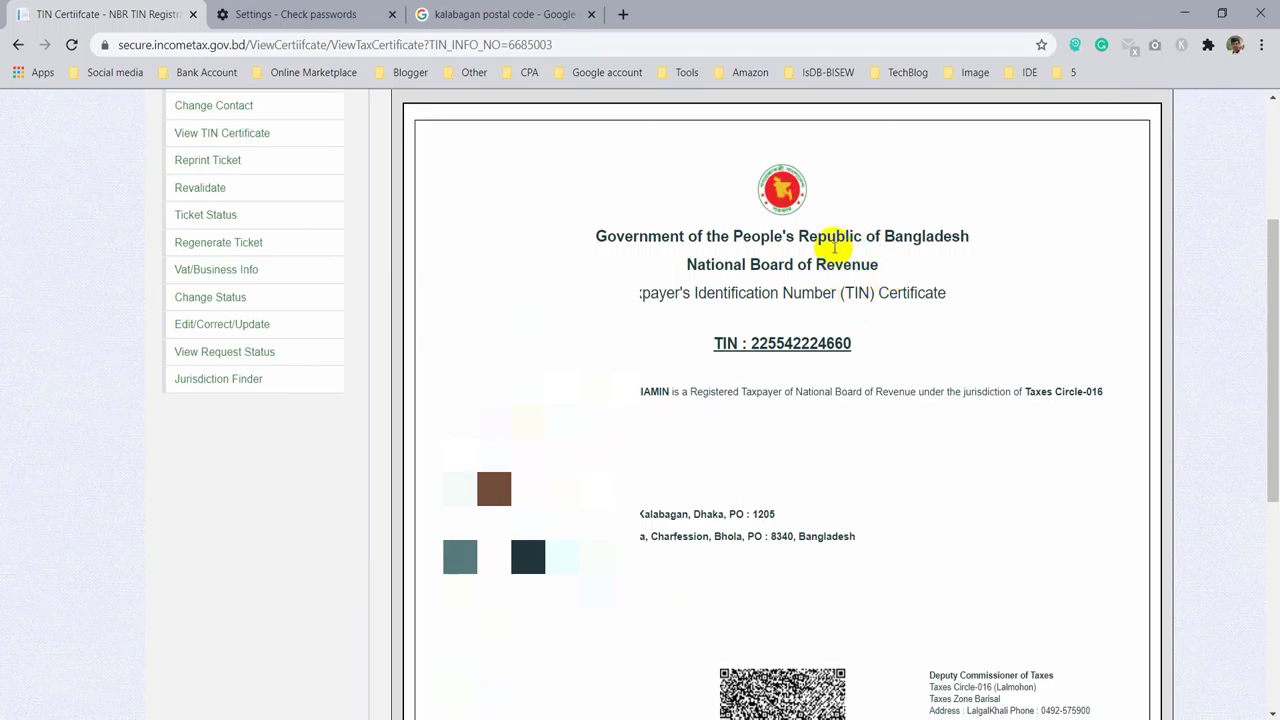
pyautogui.scroll(-1, 827, 290)
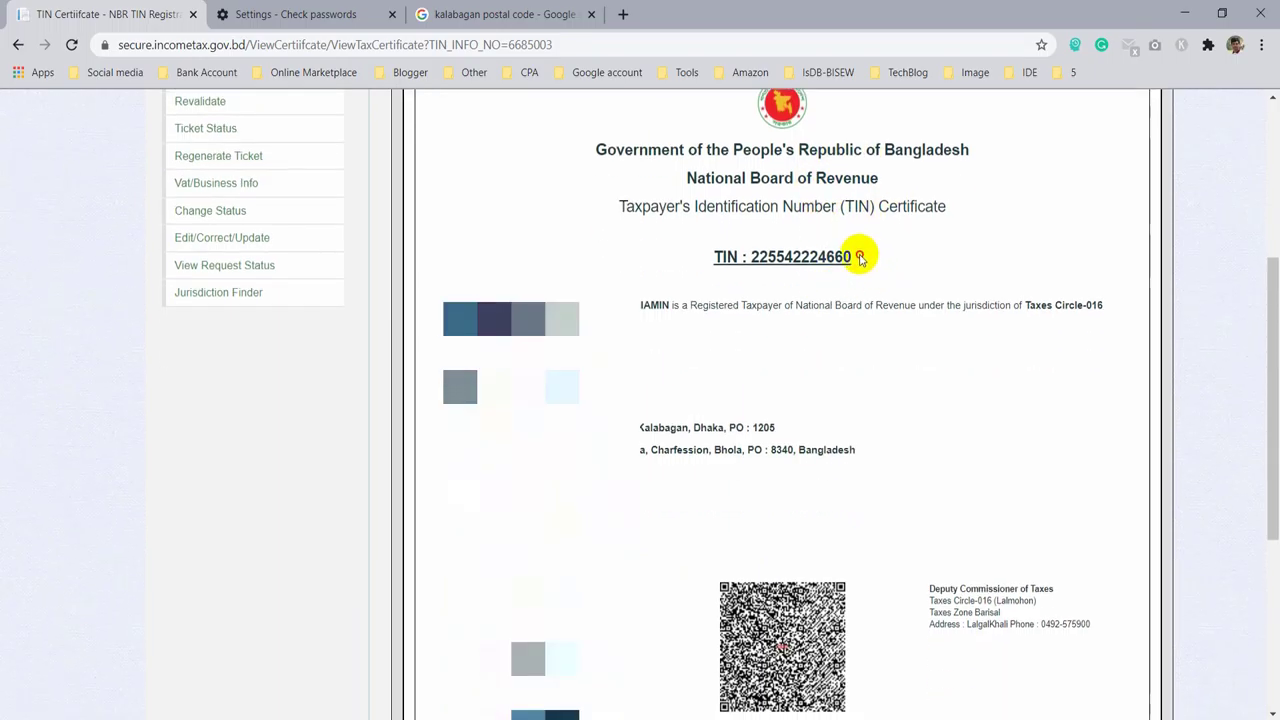
pyautogui.moveTo(860, 259); pyautogui.dragTo(751, 257)
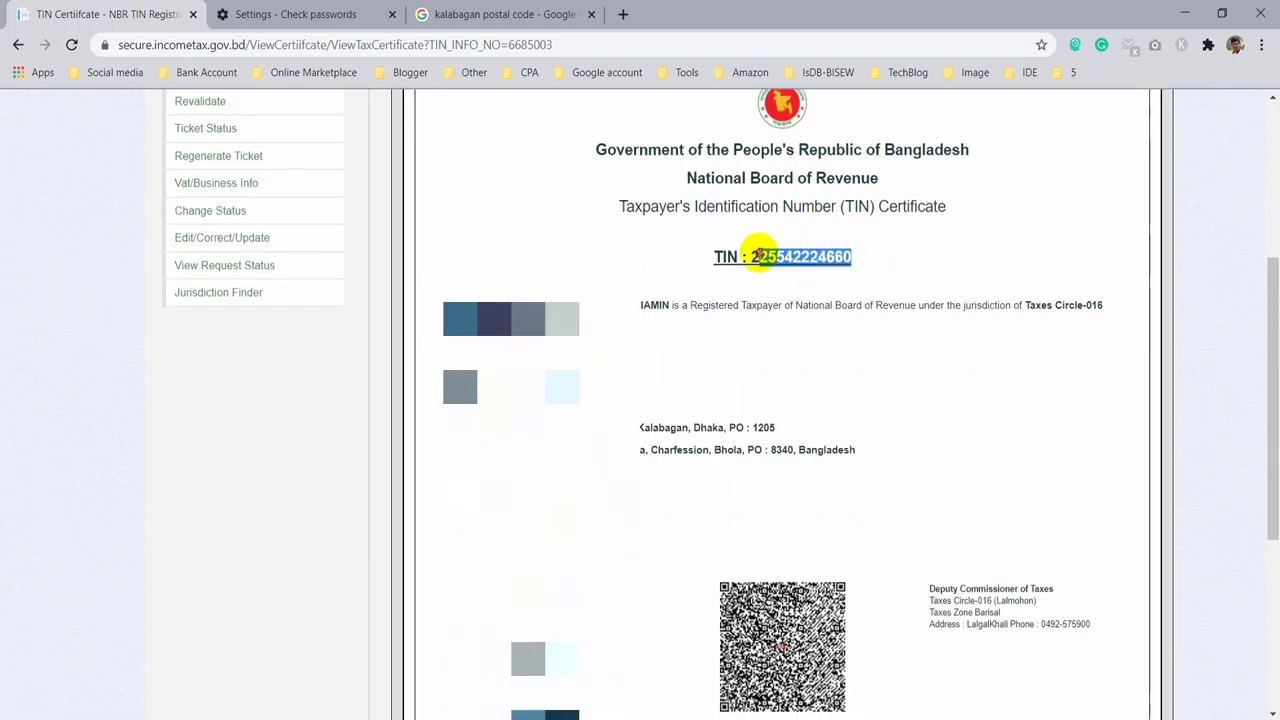
pyautogui.click(952, 252)
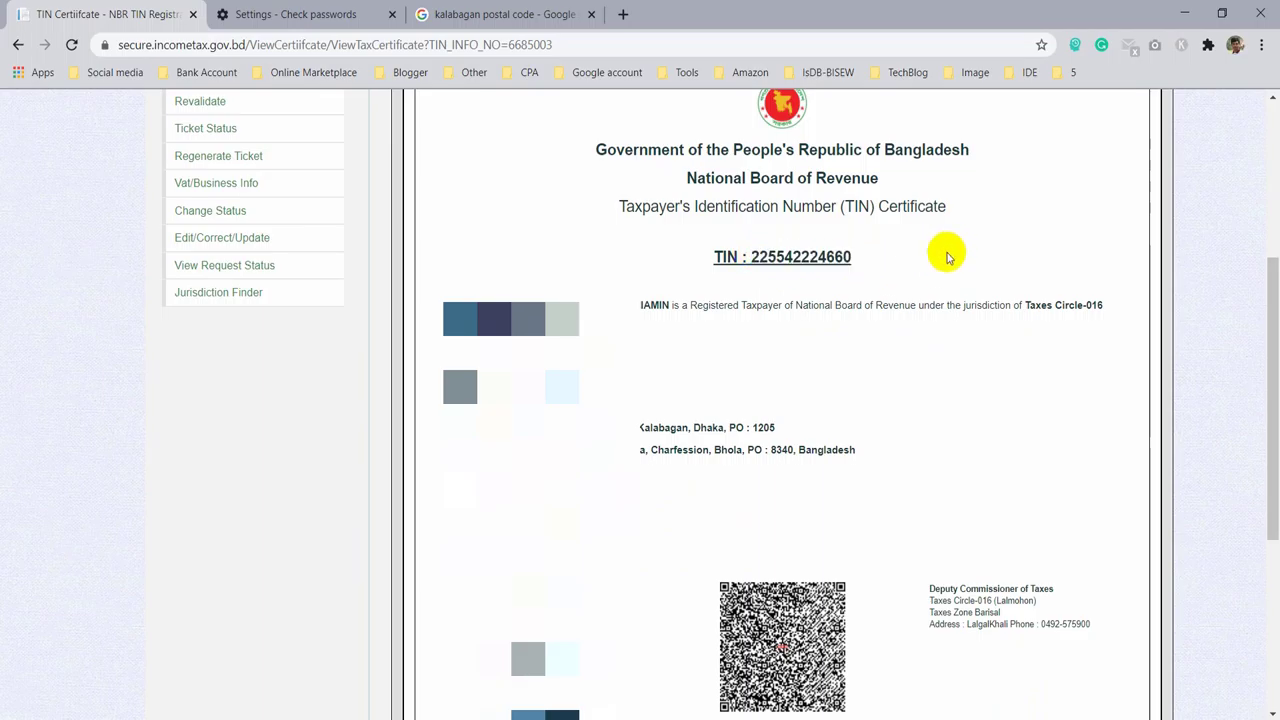
pyautogui.scroll(1, 946, 257)
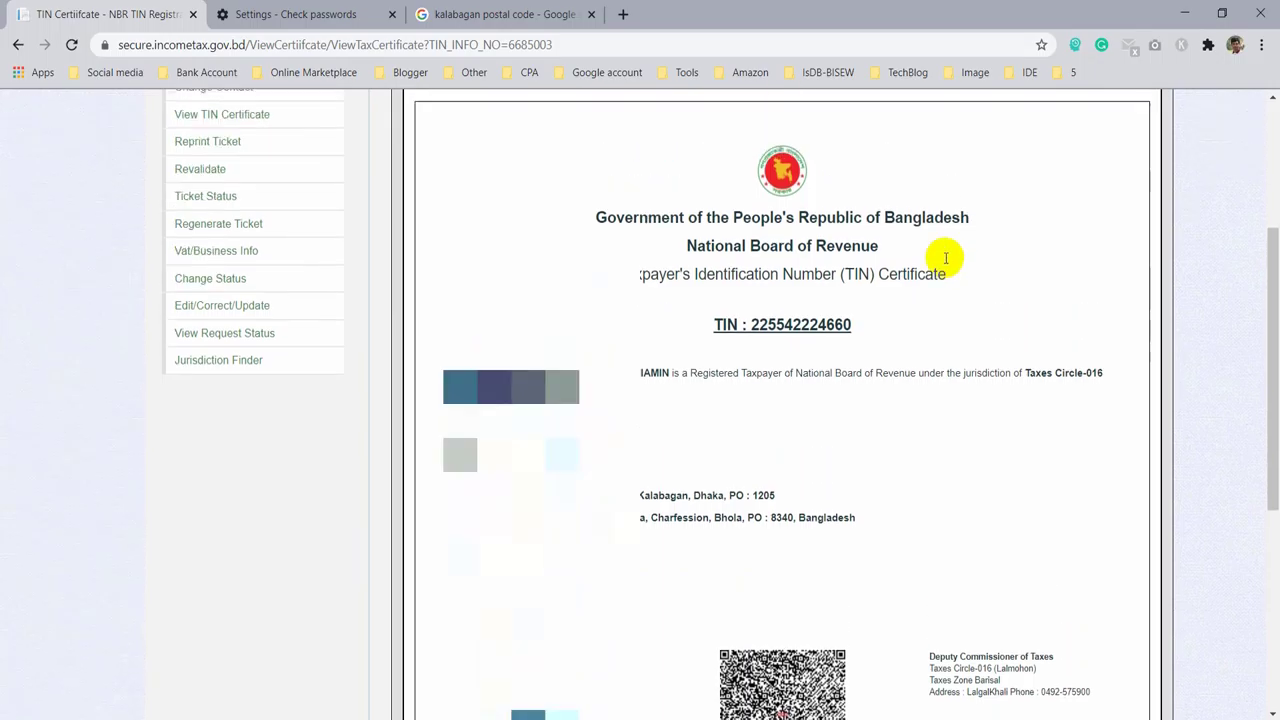